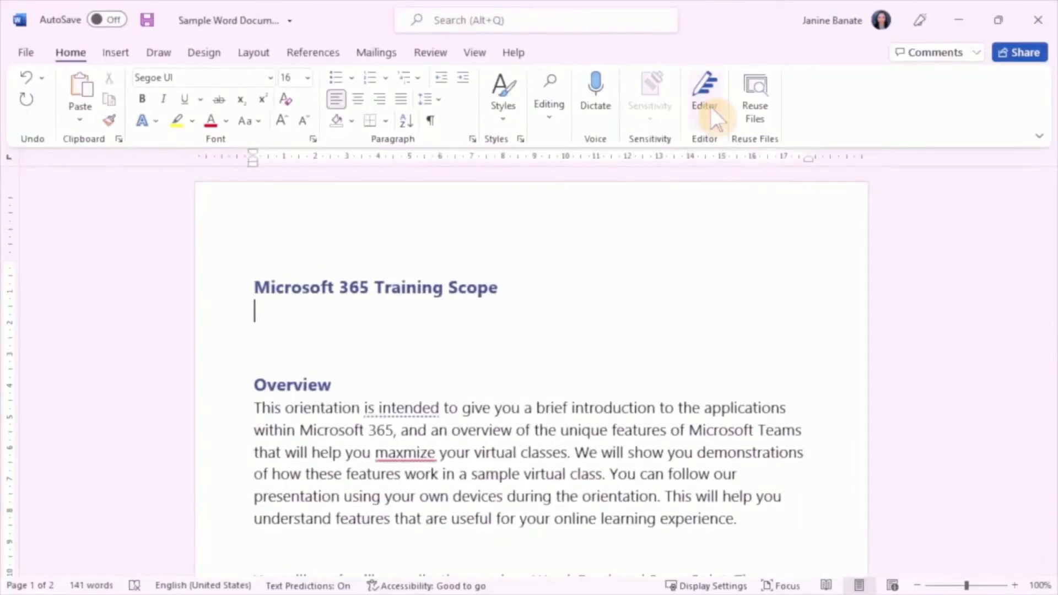
# Step: Run the Editor check on the document with the writing style set to Formal
pyautogui.click(708, 155)
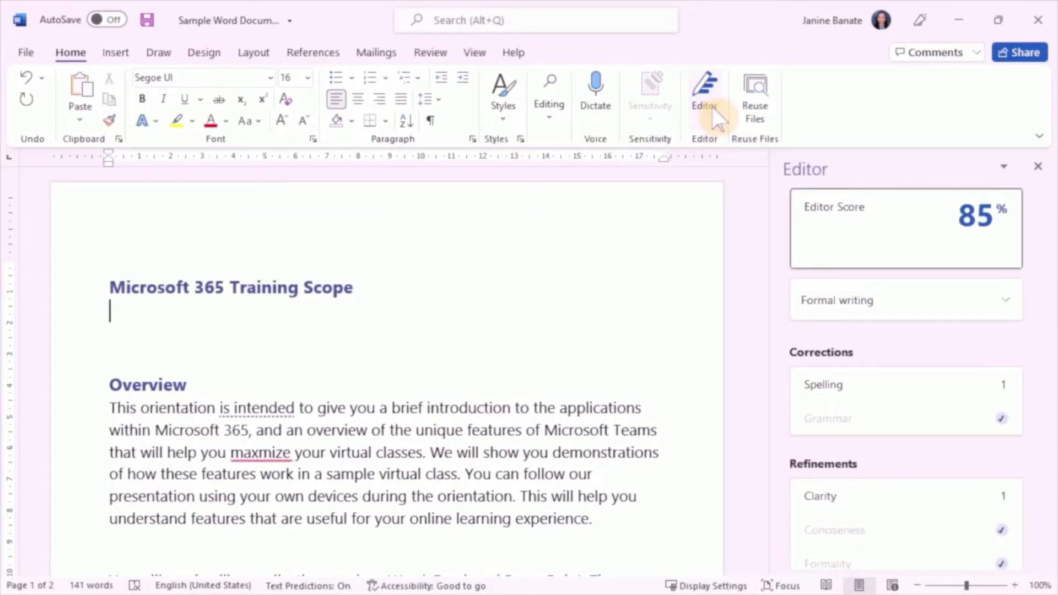
pyautogui.click(1004, 301)
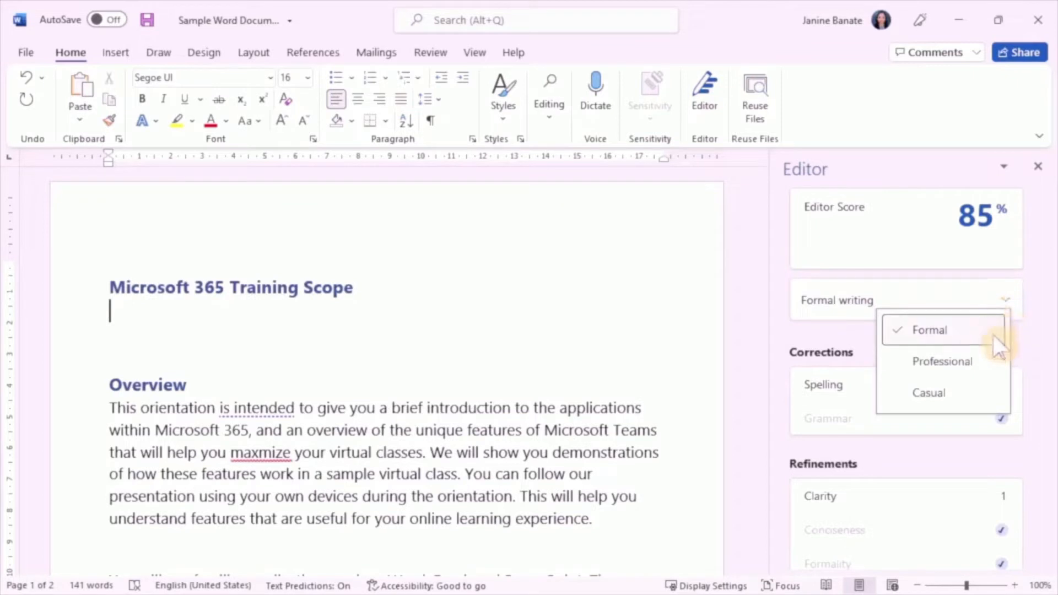
pyautogui.click(975, 338)
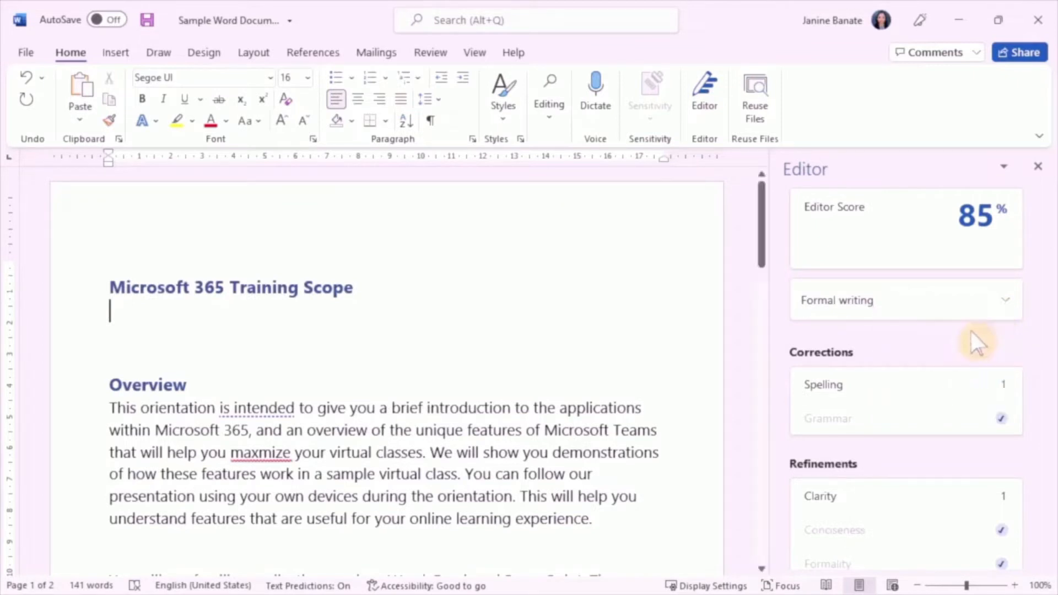
# Step: Review the Editor's check categories and correct the misspelled "maxmize" in the Overview to the suggested "maximize"
pyautogui.scroll(-1, 890, 366)
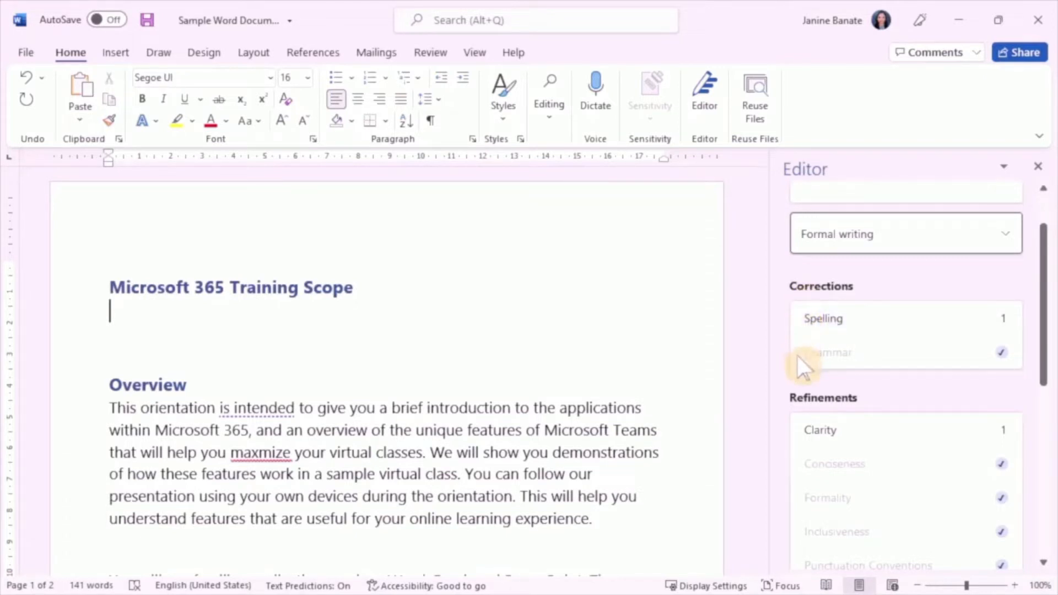
pyautogui.scroll(-1, 813, 424)
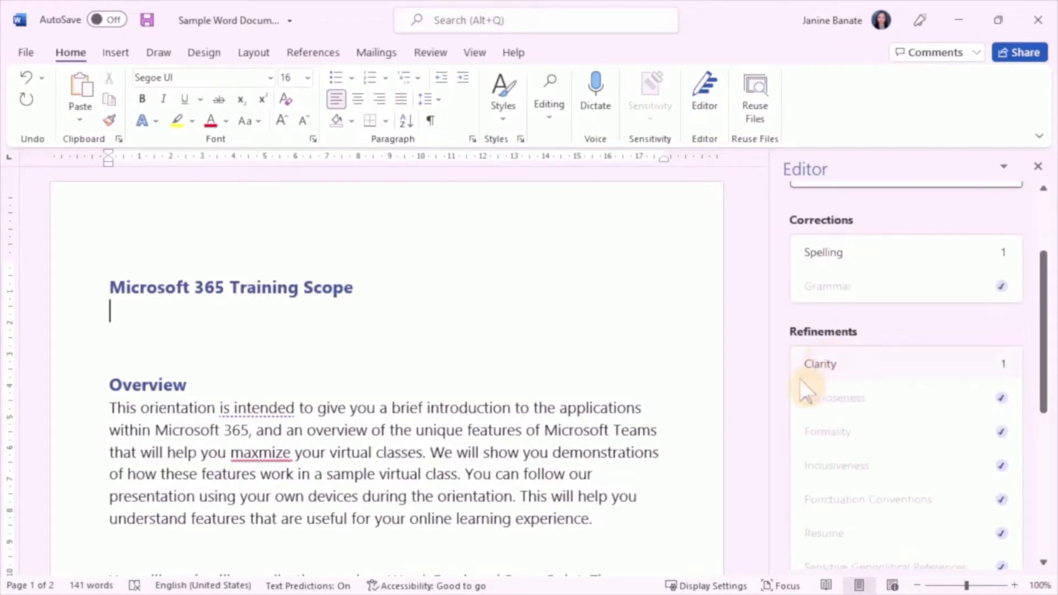
pyautogui.scroll(-4, 805, 391)
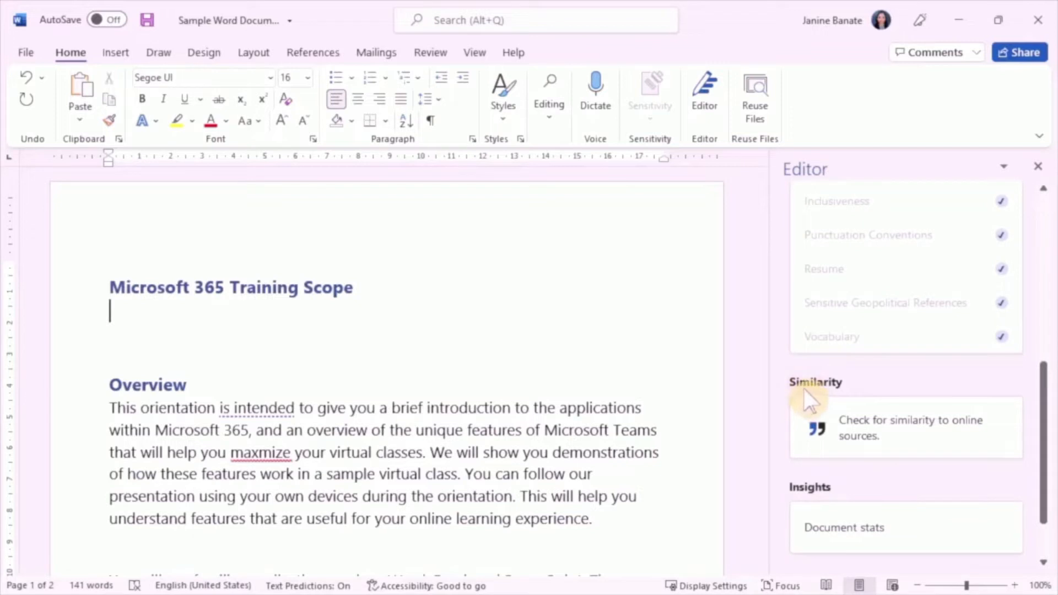
pyautogui.scroll(-1, 805, 410)
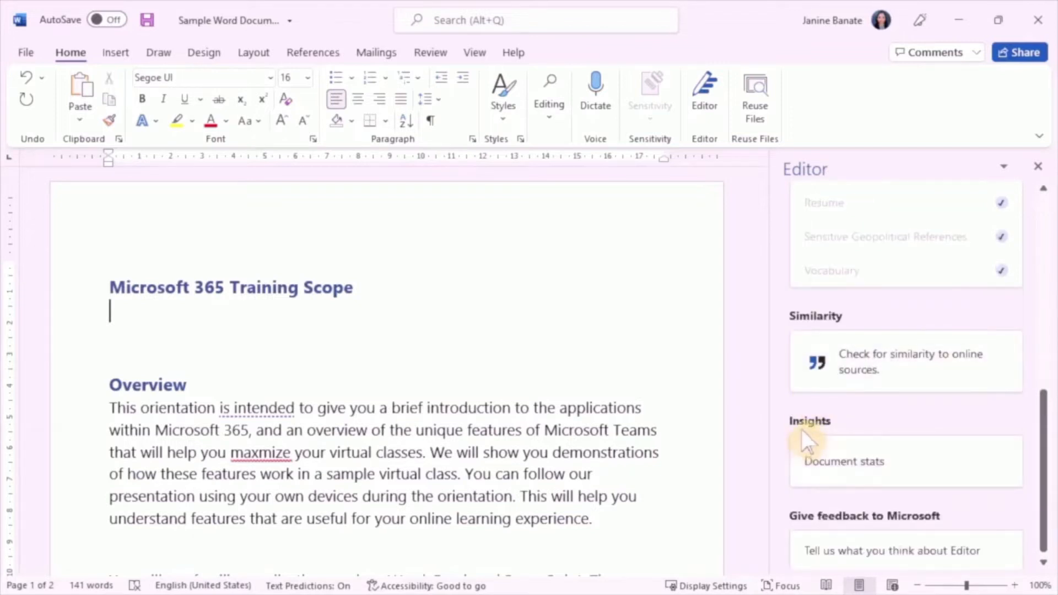
pyautogui.scroll(-1, 805, 440)
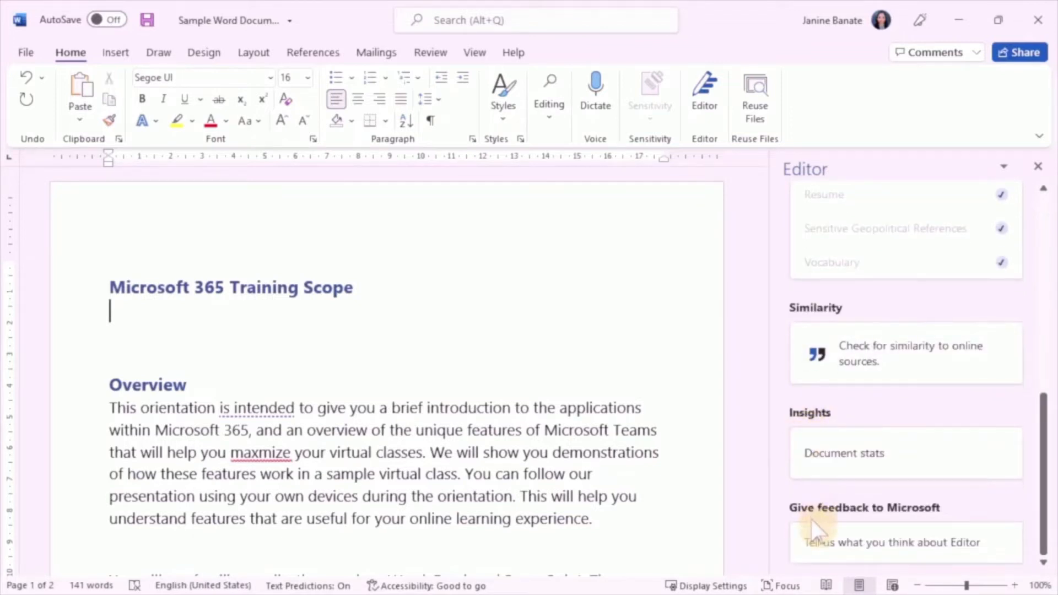
pyautogui.scroll(7, 811, 526)
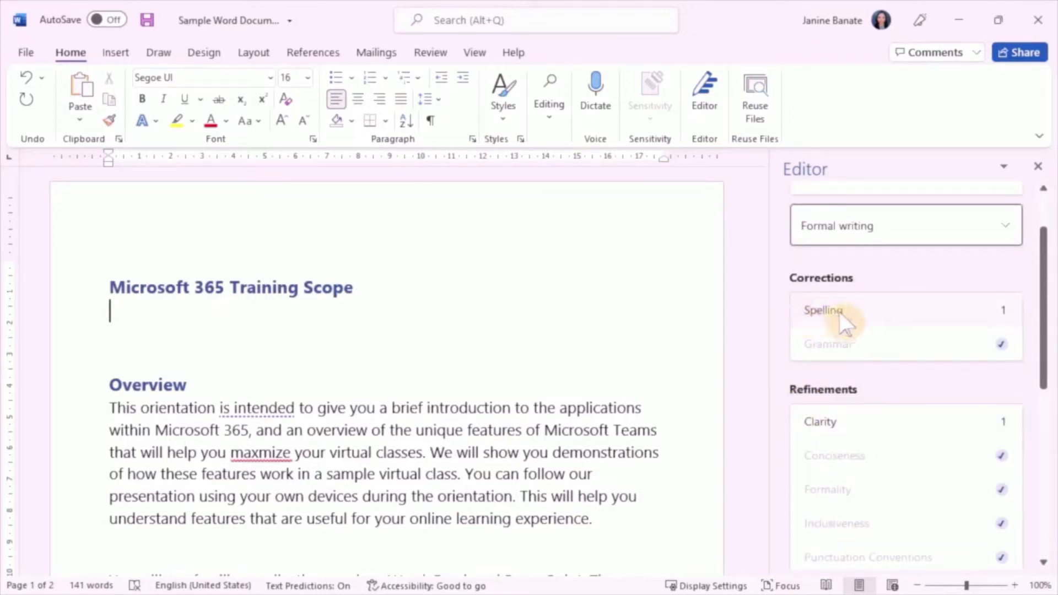
pyautogui.click(1008, 325)
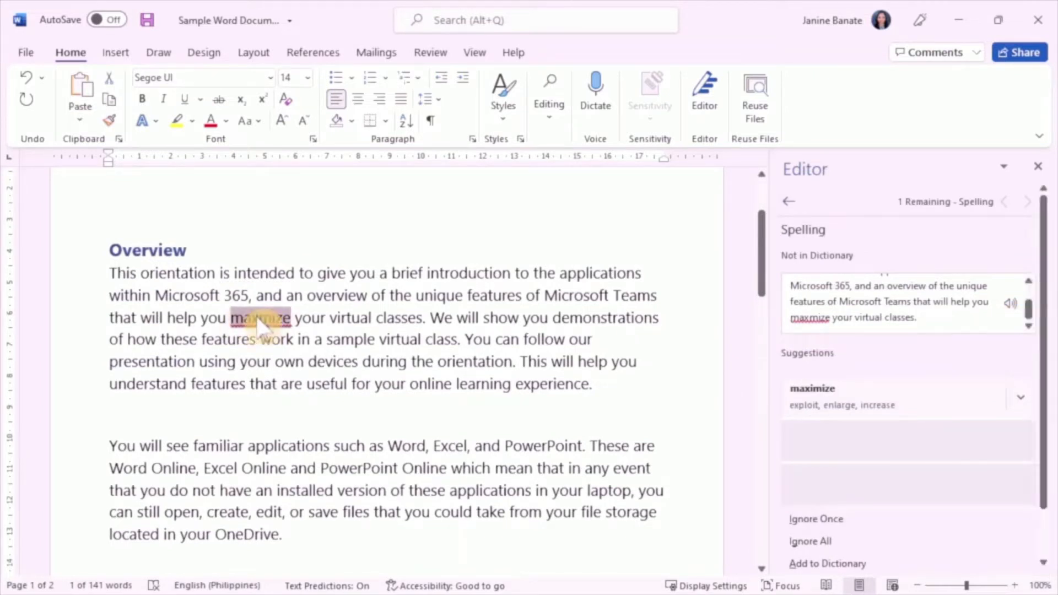
pyautogui.click(806, 412)
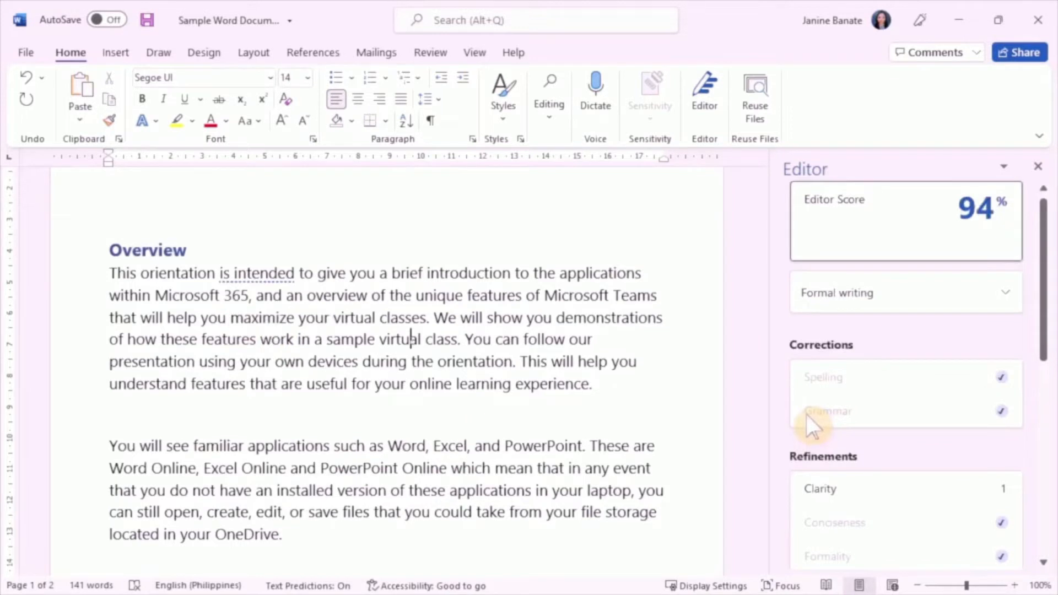
# Step: Resolve the clarity refinement by replacing "is intended" with "intends" in the first Overview sentence, and check the Editor score
pyautogui.scroll(-2, 825, 414)
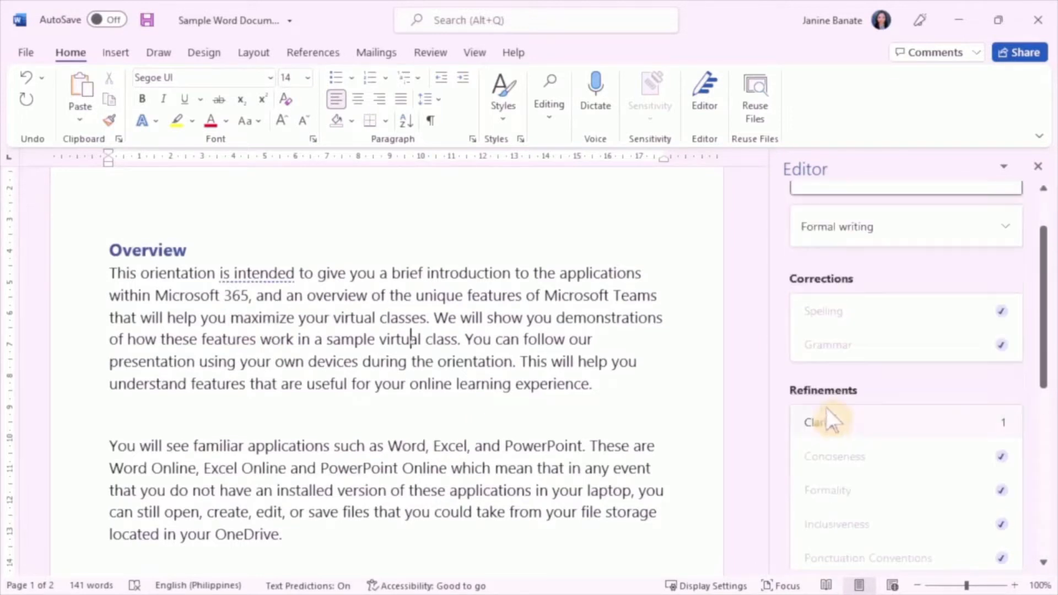
pyautogui.click(1008, 423)
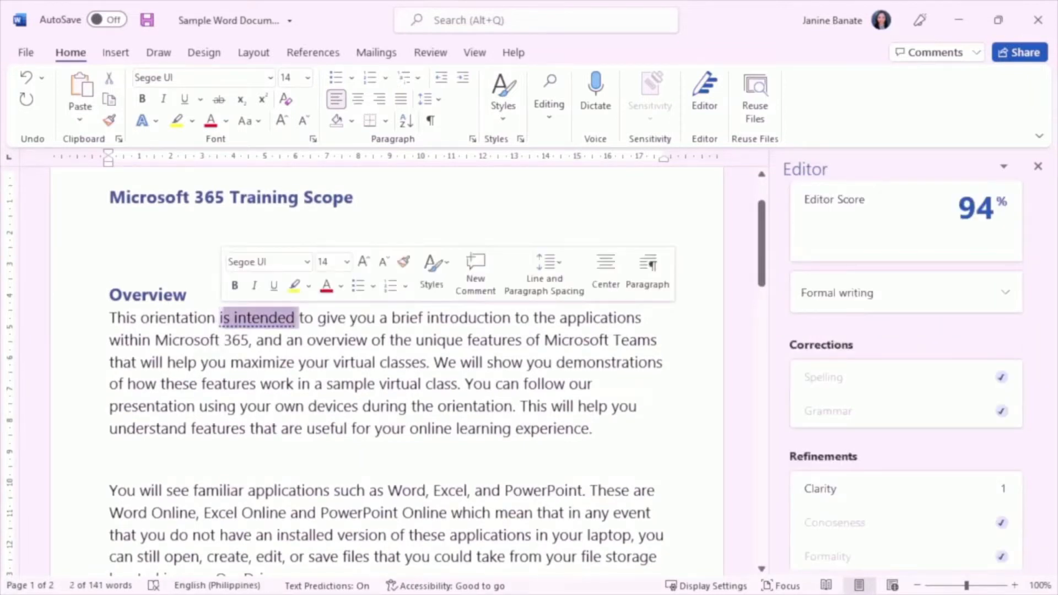
pyautogui.write('iintends')
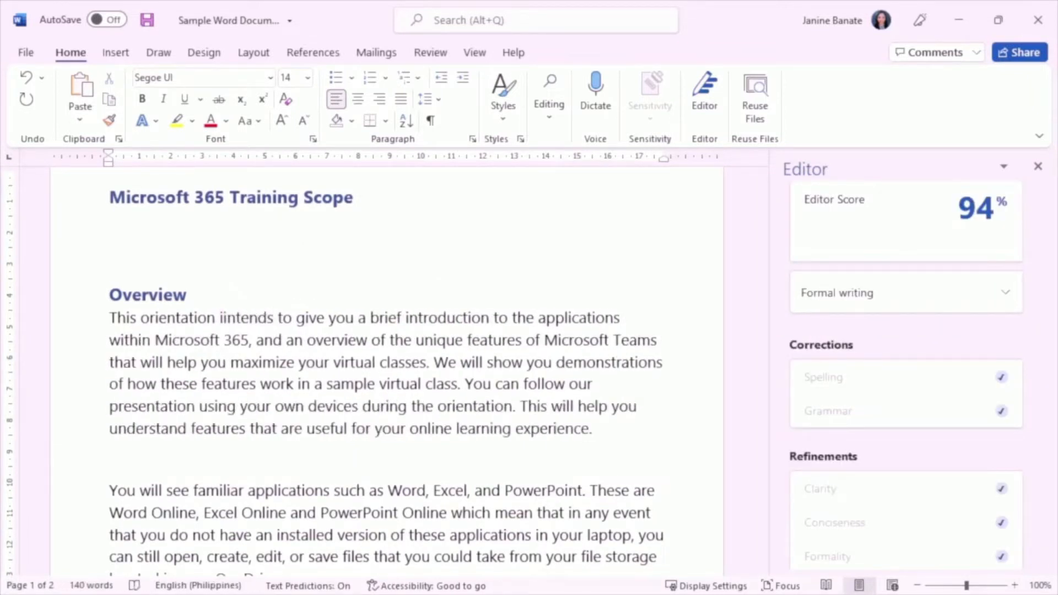
pyautogui.press('Left')
pyautogui.press('Left')
pyautogui.press('Left')
pyautogui.press('Left')
pyautogui.press('Left')
pyautogui.press('Left')
pyautogui.press('BackSpace')
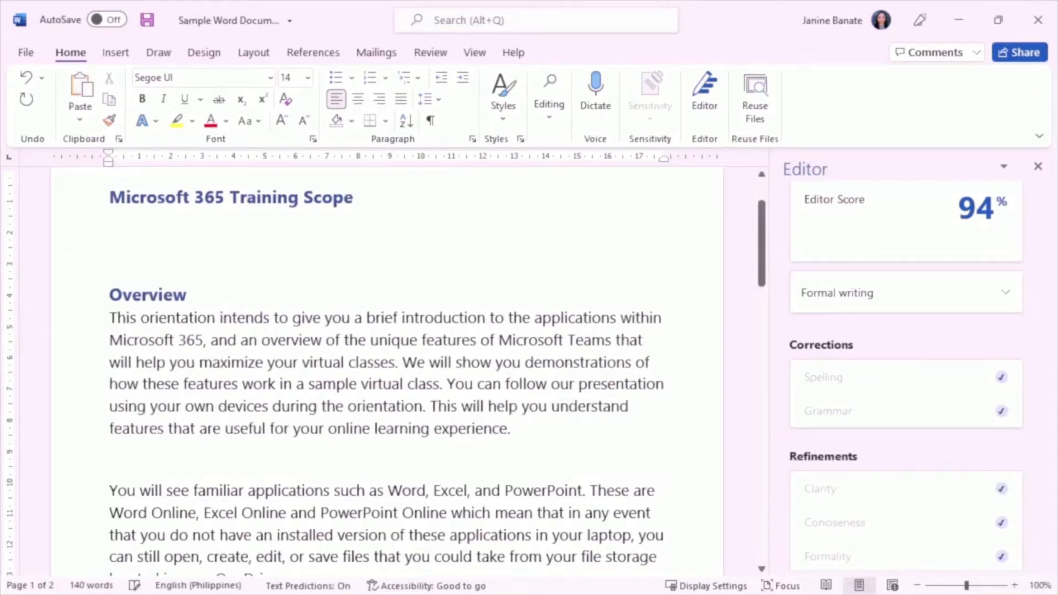
pyautogui.scroll(-2, 926, 471)
pyautogui.scroll(2, 925, 471)
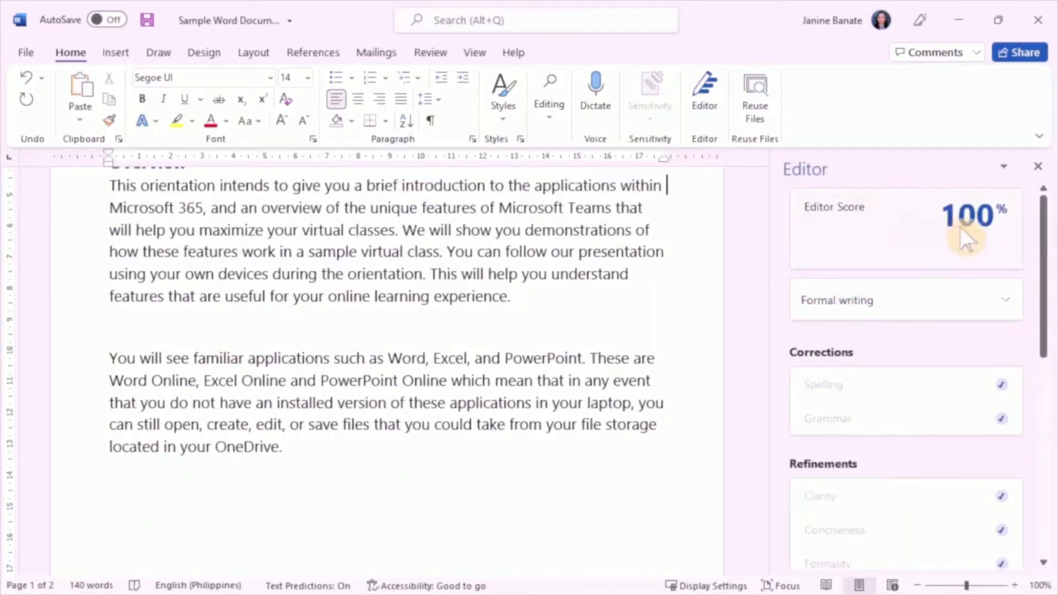
pyautogui.moveTo(969, 245)
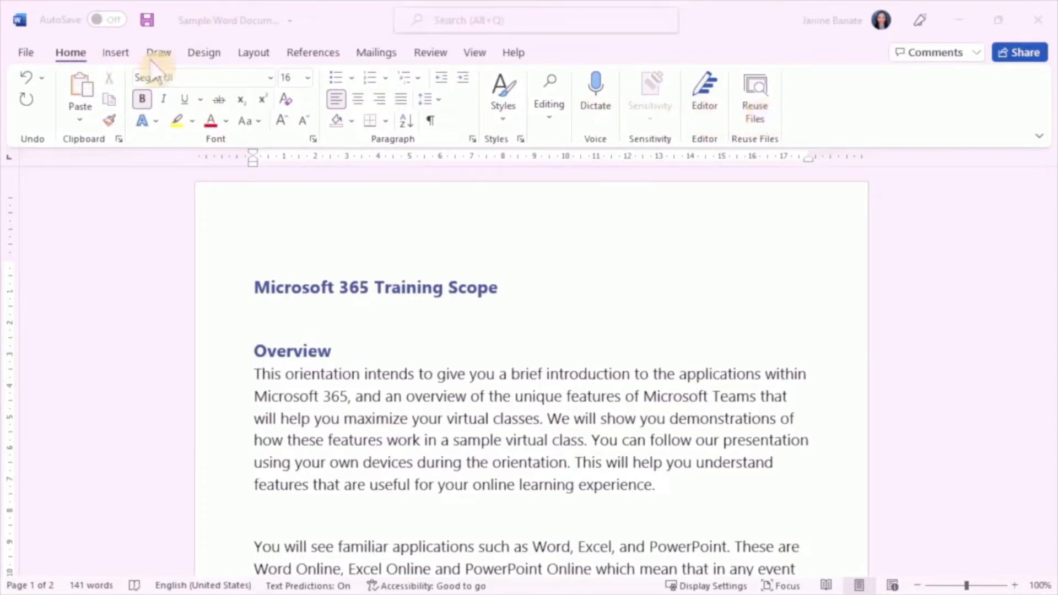
# Step: Use Reuse Files filtered to Files to preview the "Microsoft 365 Teams Student Training Outline" document
pyautogui.click(120, 57)
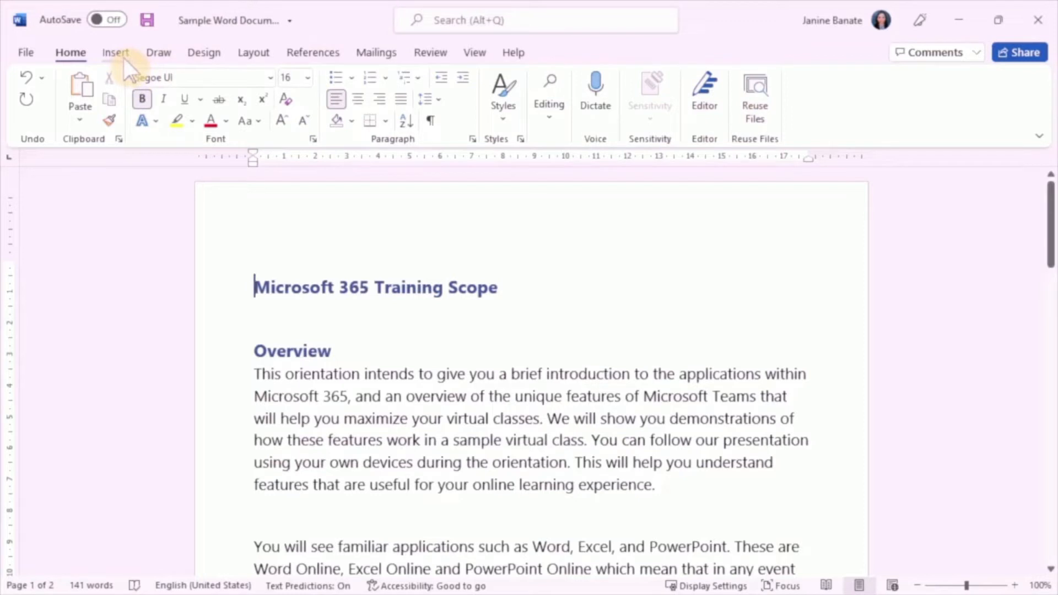
pyautogui.click(123, 57)
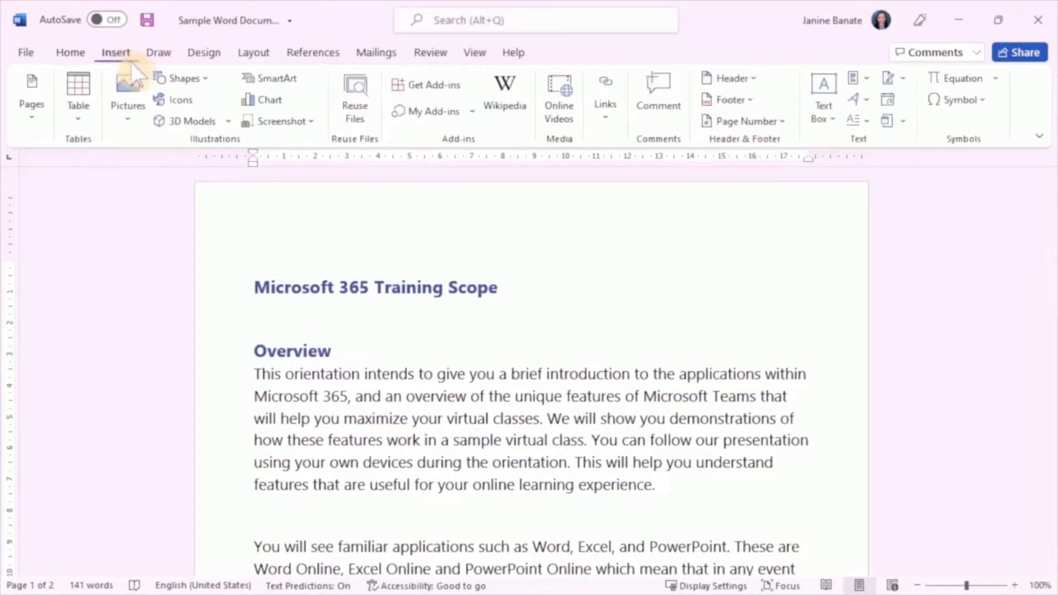
pyautogui.click(356, 120)
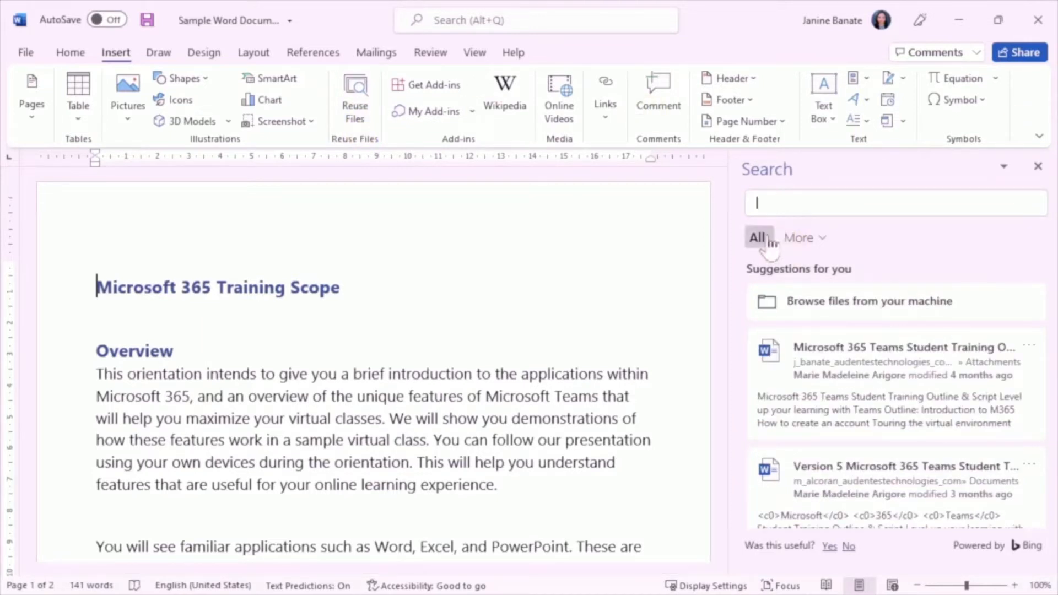
pyautogui.click(822, 244)
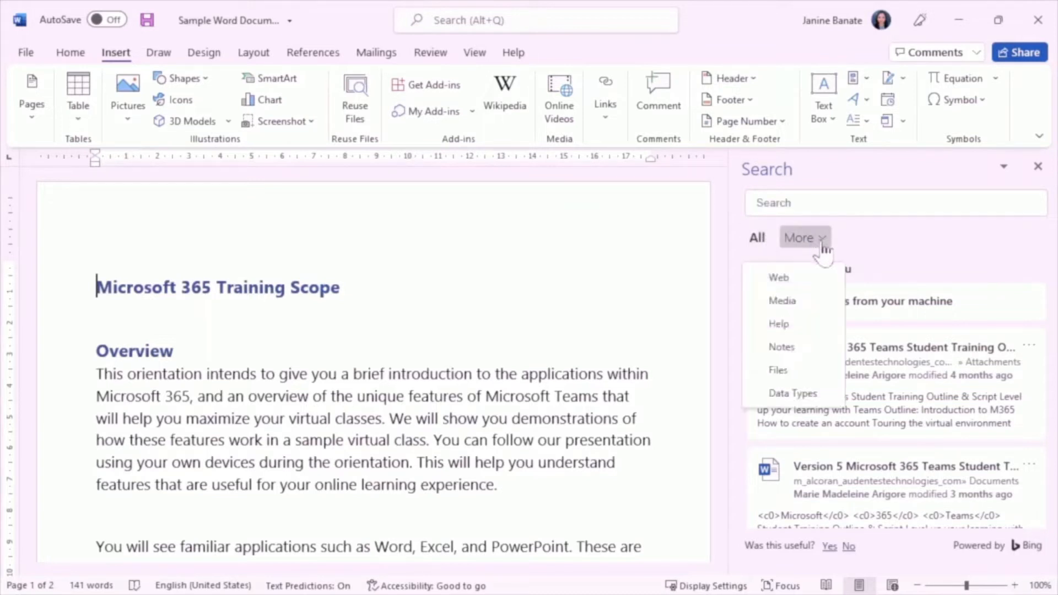
pyautogui.click(761, 376)
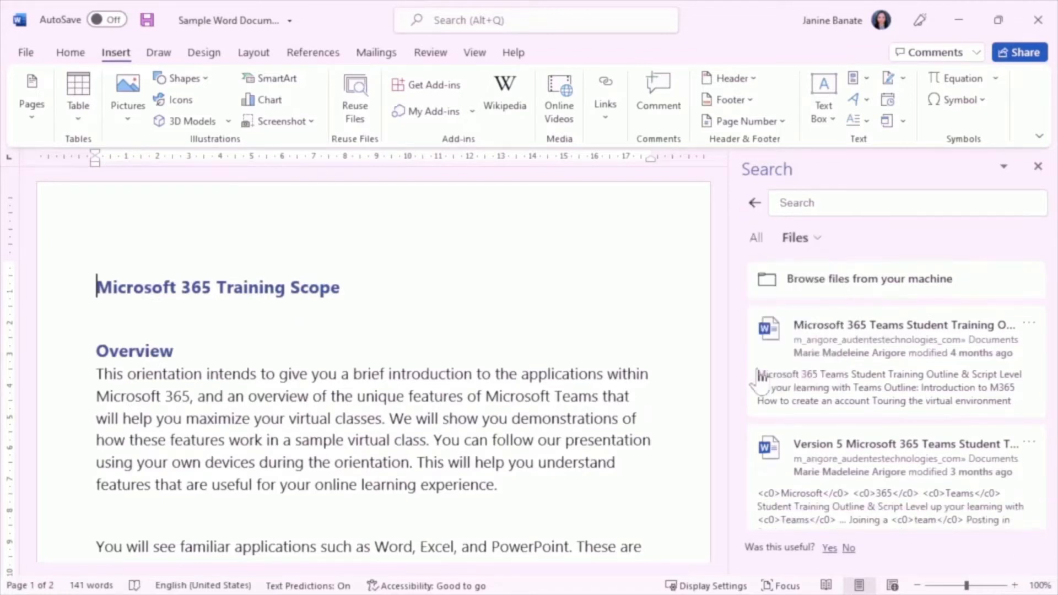
pyautogui.click(892, 330)
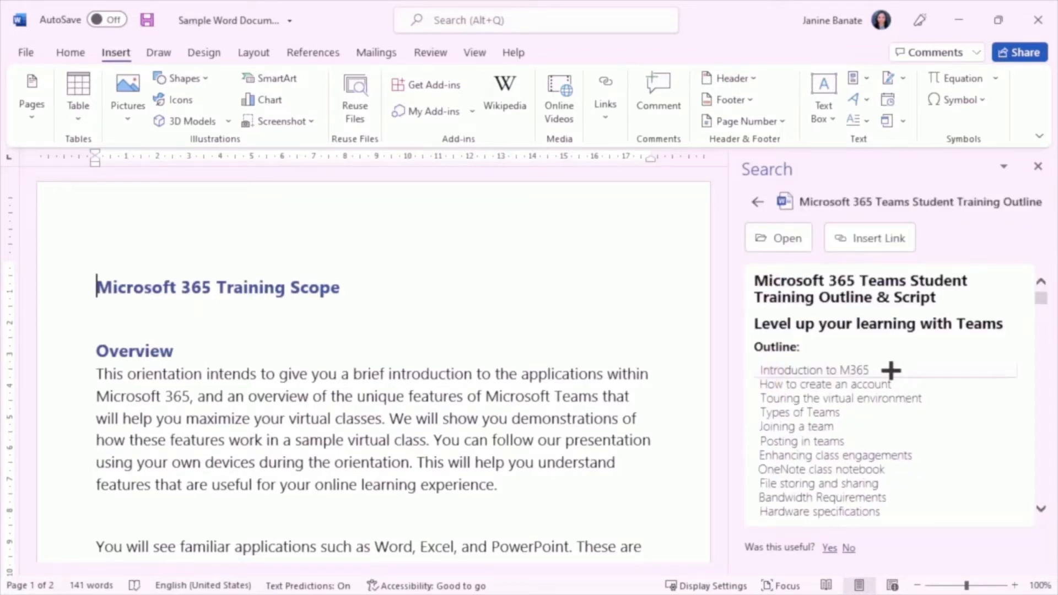
# Step: Insert the outline items from "Introduction to M365" through "Hardware specifications" below the Teams heading, and close the file search
pyautogui.scroll(-2, 890, 370)
pyautogui.moveTo(891, 305); pyautogui.dragTo(884, 455)
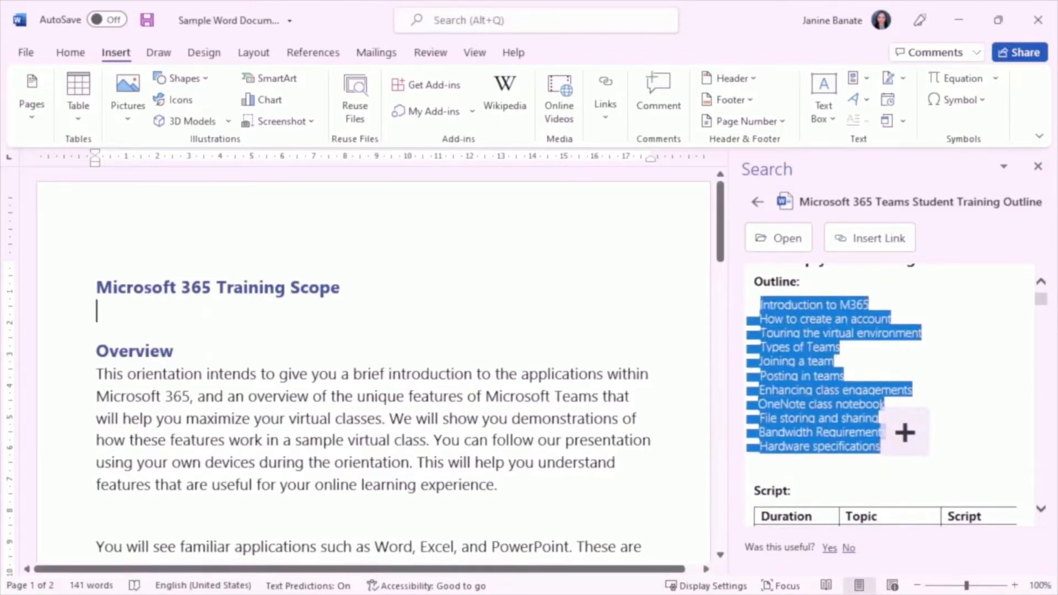
pyautogui.scroll(-5, 373, 358)
pyautogui.click(150, 373)
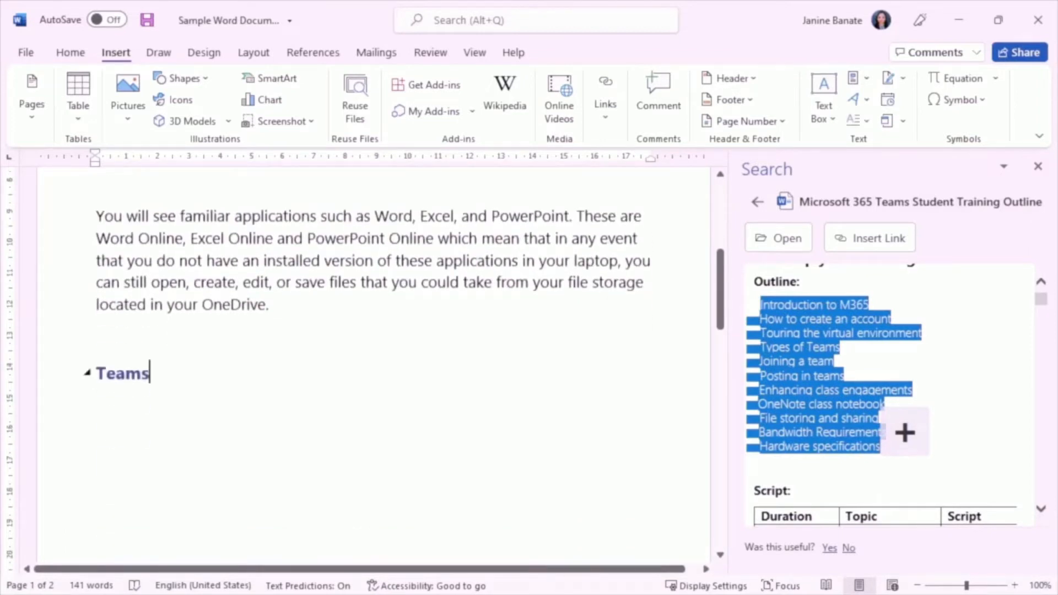
pyautogui.press('Return')
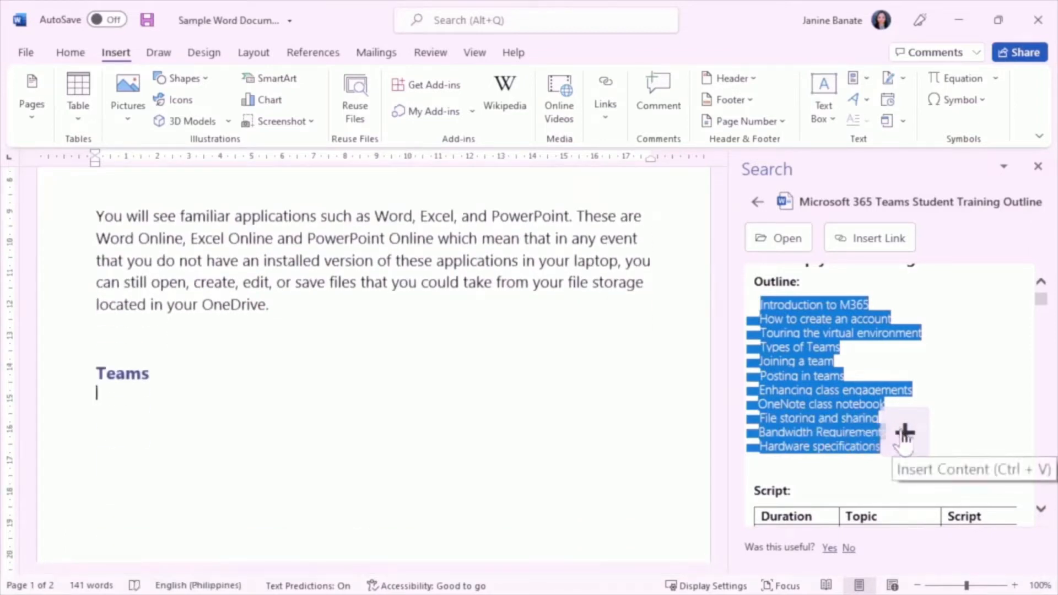
pyautogui.click(904, 432)
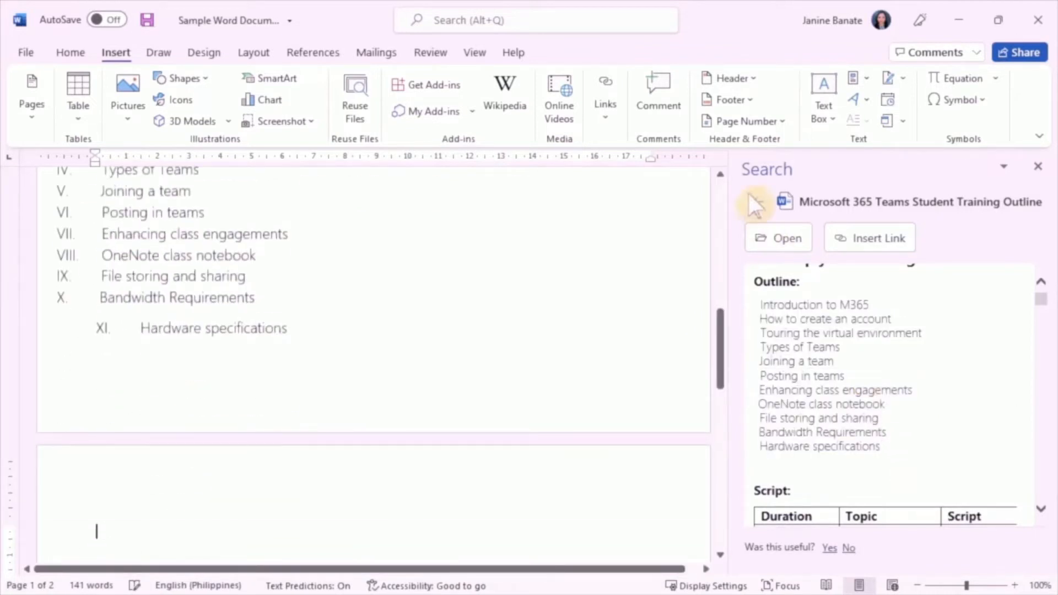
pyautogui.click(758, 203)
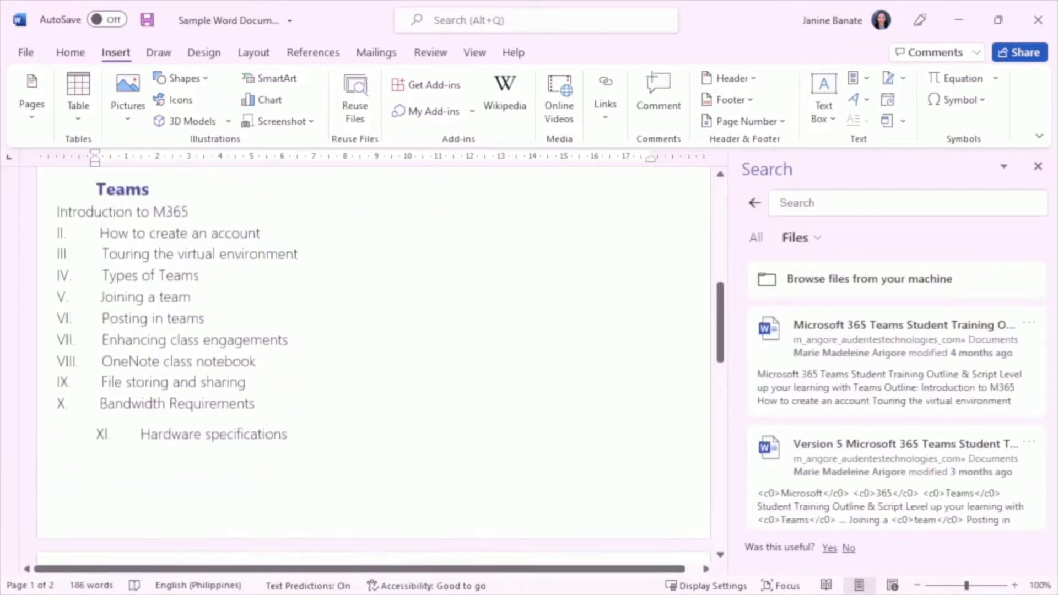
pyautogui.click(1038, 167)
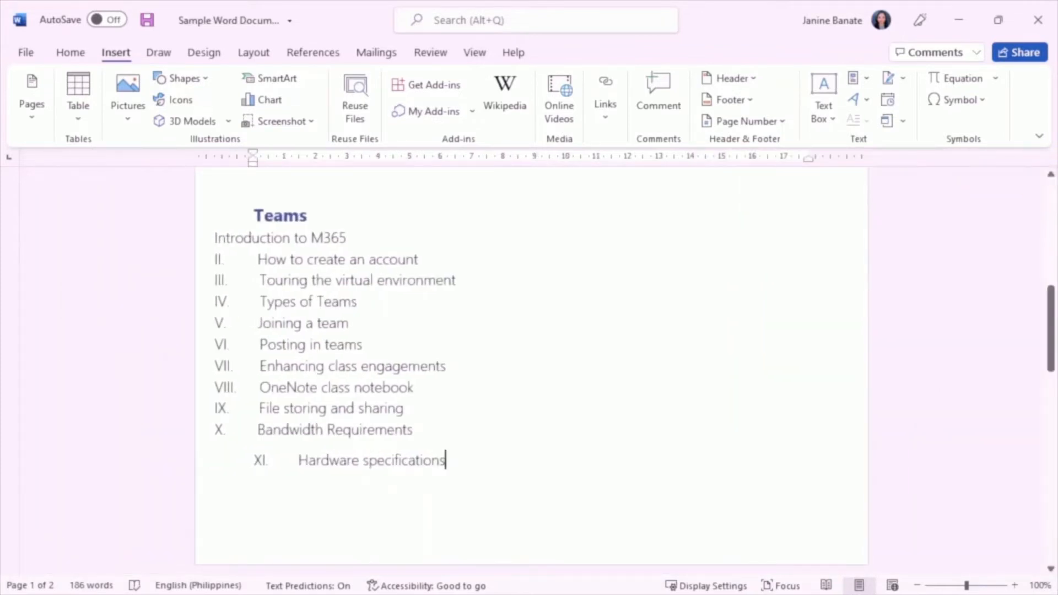
# Step: Add the numeral "I." before "Introduction to M365" in the list under the Teams heading
pyautogui.moveTo(445, 460); pyautogui.dragTo(137, 212)
pyautogui.click(71, 52)
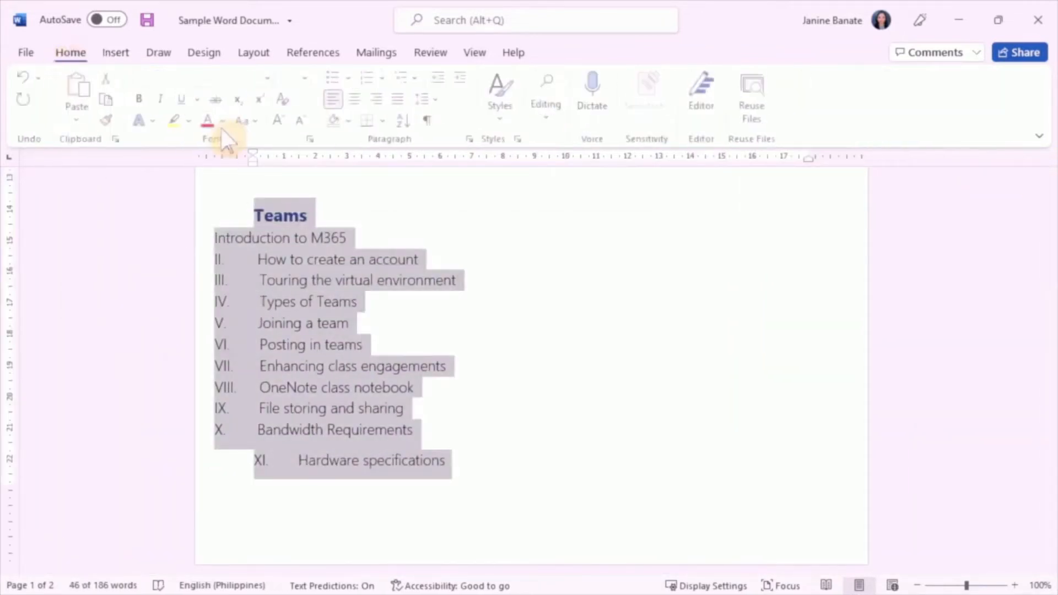
pyautogui.click(217, 237)
pyautogui.write('I')
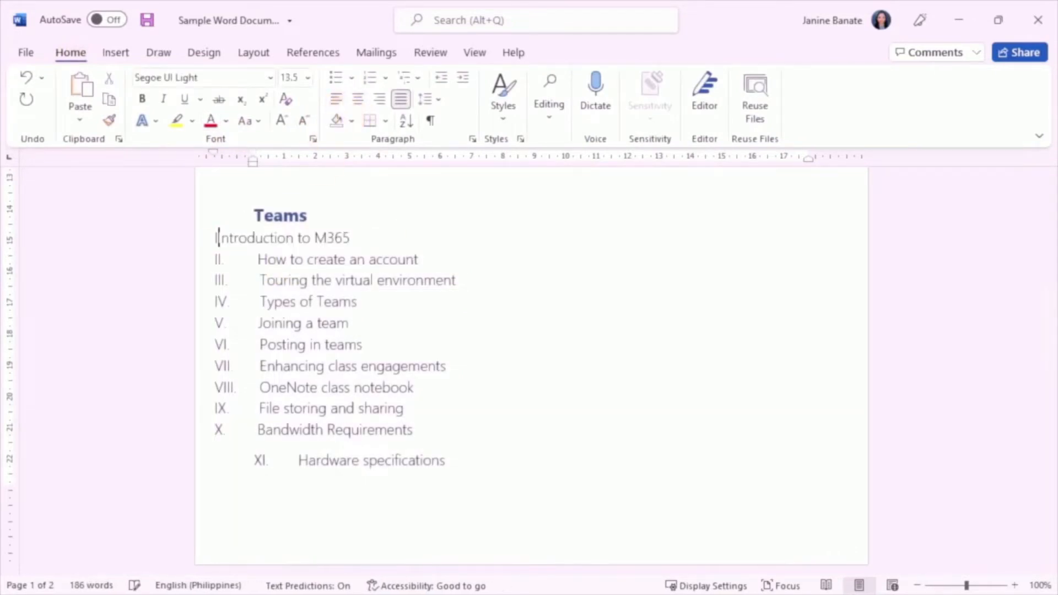
pyautogui.write('.')
# Step: Left-align the list under Teams and indent it so its numerals line up with the heading
pyautogui.moveTo(447, 460); pyautogui.dragTo(255, 238)
pyautogui.click(338, 99)
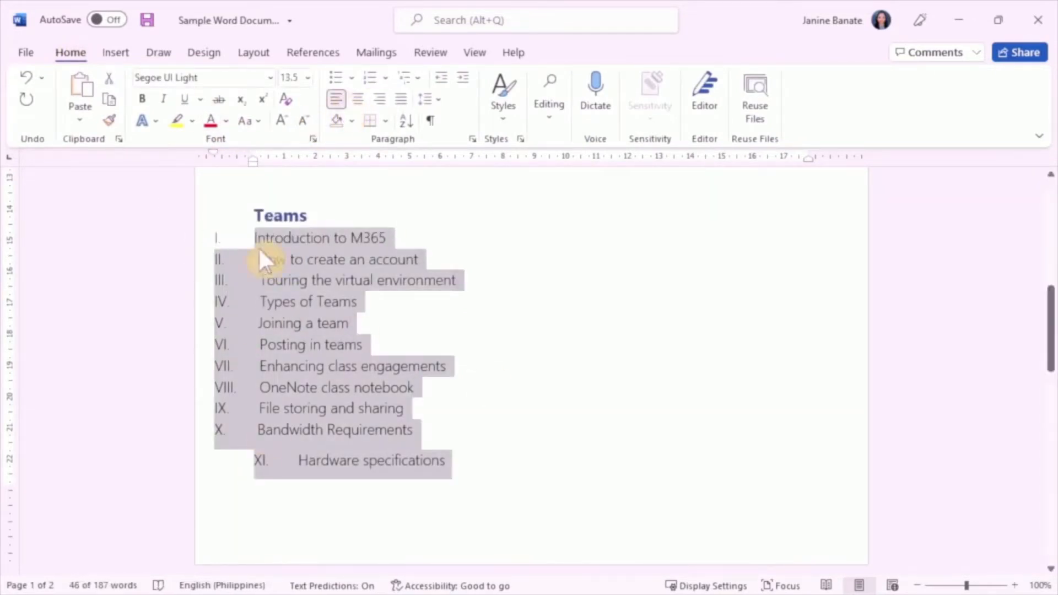
pyautogui.press('Tab')
# Step: Line up "Hardware specifications" with the other list items as item XI below "Bandwidth Requirements"
pyautogui.click(335, 461)
pyautogui.press('BackSpace')
pyautogui.press('BackSpace')
pyautogui.press('BackSpace')
pyautogui.press('BackSpace')
pyautogui.press('BackSpace')
pyautogui.press('BackSpace')
pyautogui.press('BackSpace')
pyautogui.press('BackSpace')
pyautogui.press('BackSpace')
pyautogui.press('BackSpace')
pyautogui.press('BackSpace')
pyautogui.press('BackSpace')
pyautogui.press('BackSpace')
pyautogui.press('BackSpace')
pyautogui.press('BackSpace')
pyautogui.press('BackSpace')
pyautogui.press('BackSpace')
pyautogui.press('BackSpace')
pyautogui.press('BackSpace')
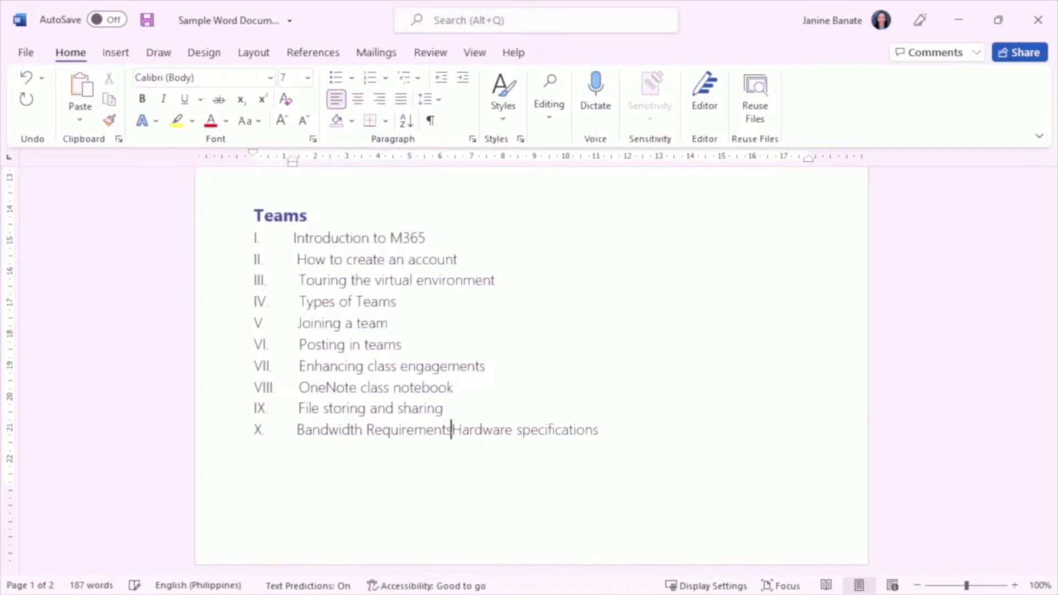
pyautogui.press('Return')
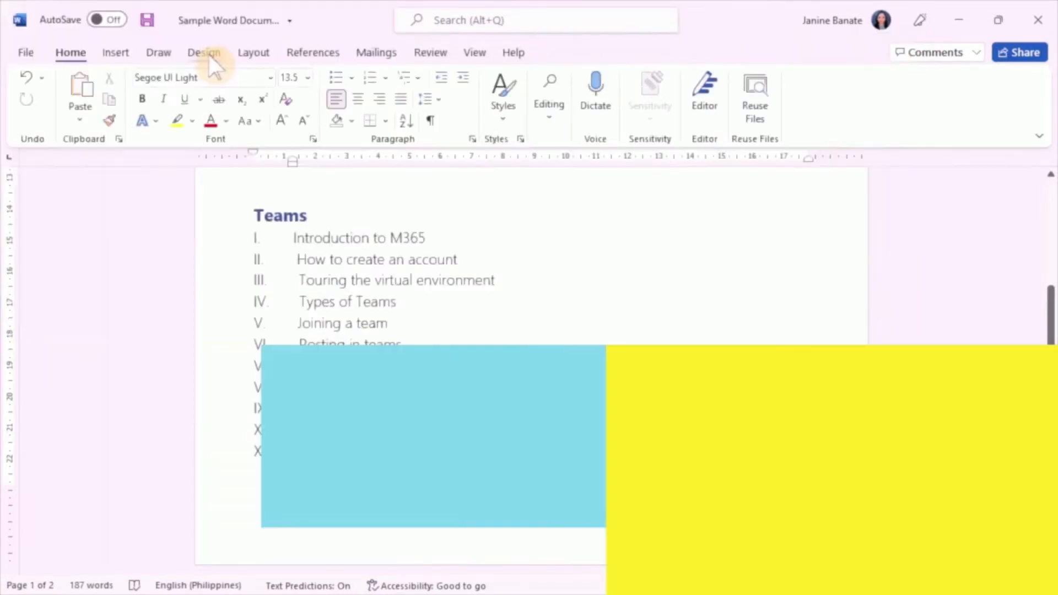
# Step: Start a custom text watermark for the document with the text "MYA"
pyautogui.click(208, 51)
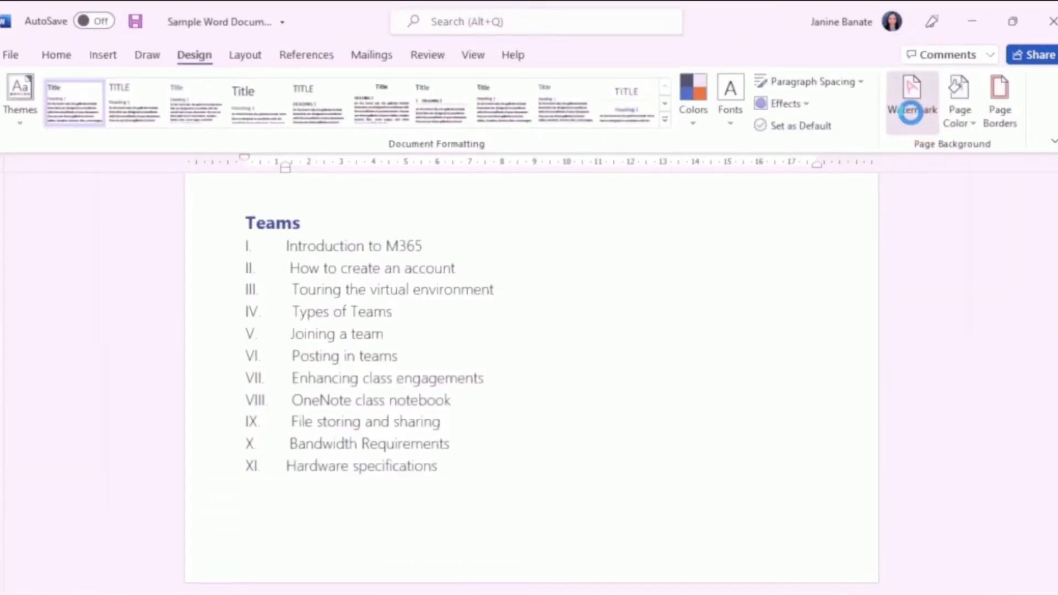
pyautogui.click(909, 111)
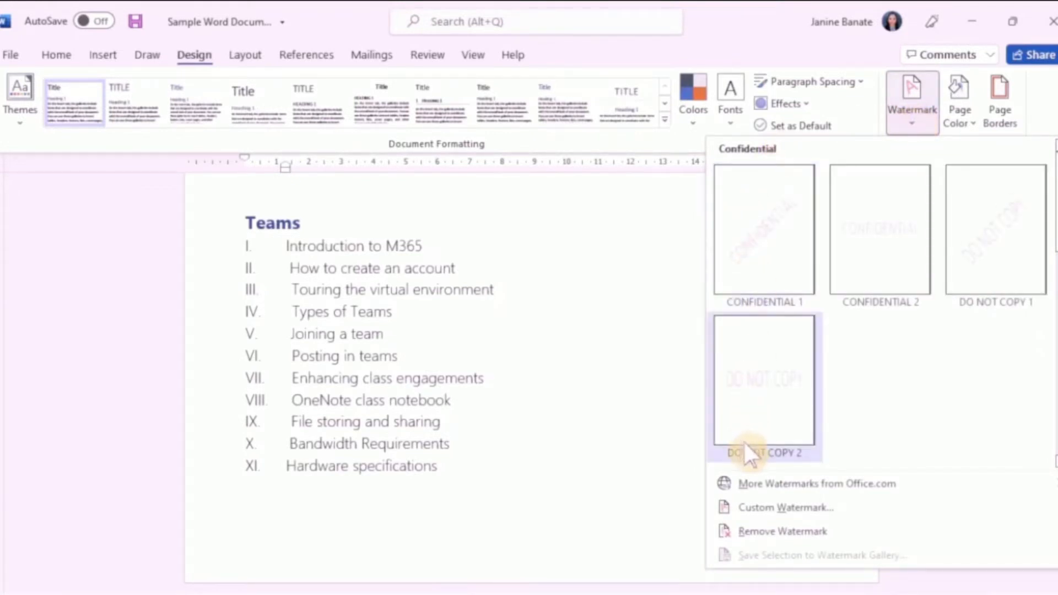
pyautogui.click(741, 510)
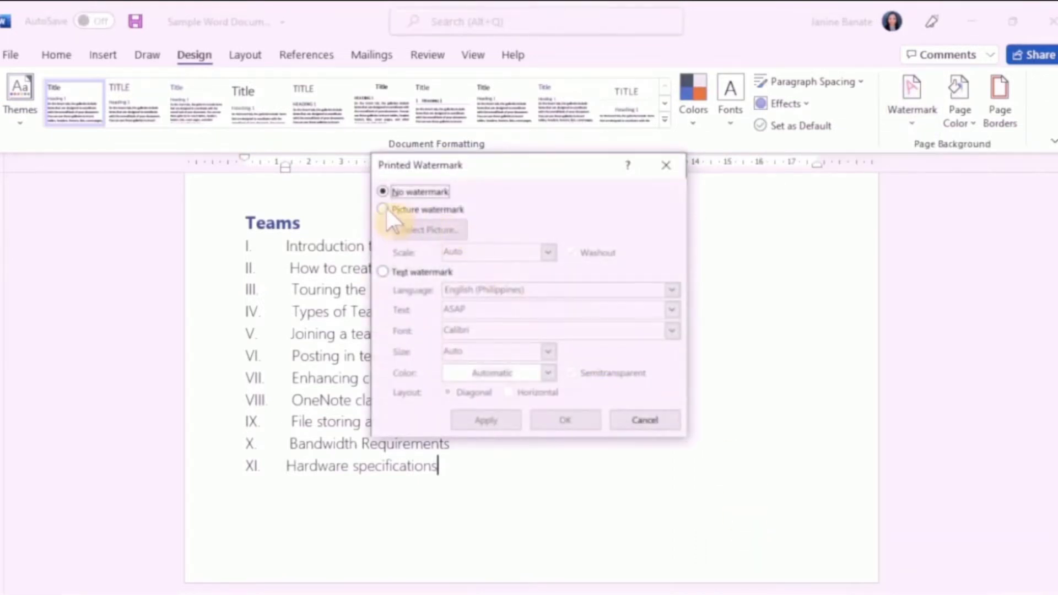
pyautogui.click(386, 211)
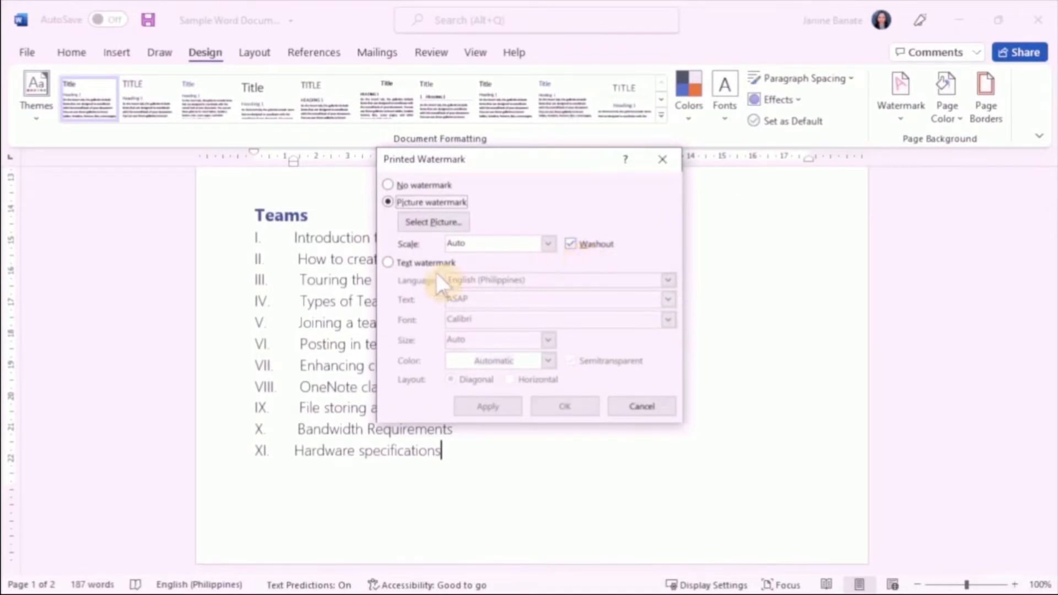
pyautogui.click(405, 261)
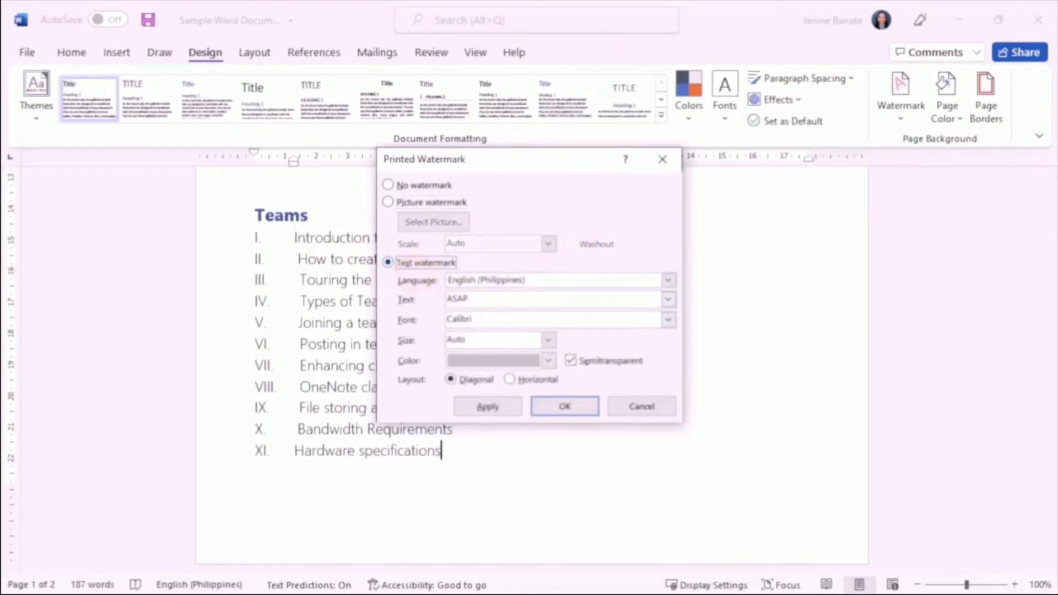
pyautogui.doubleClick(475, 299)
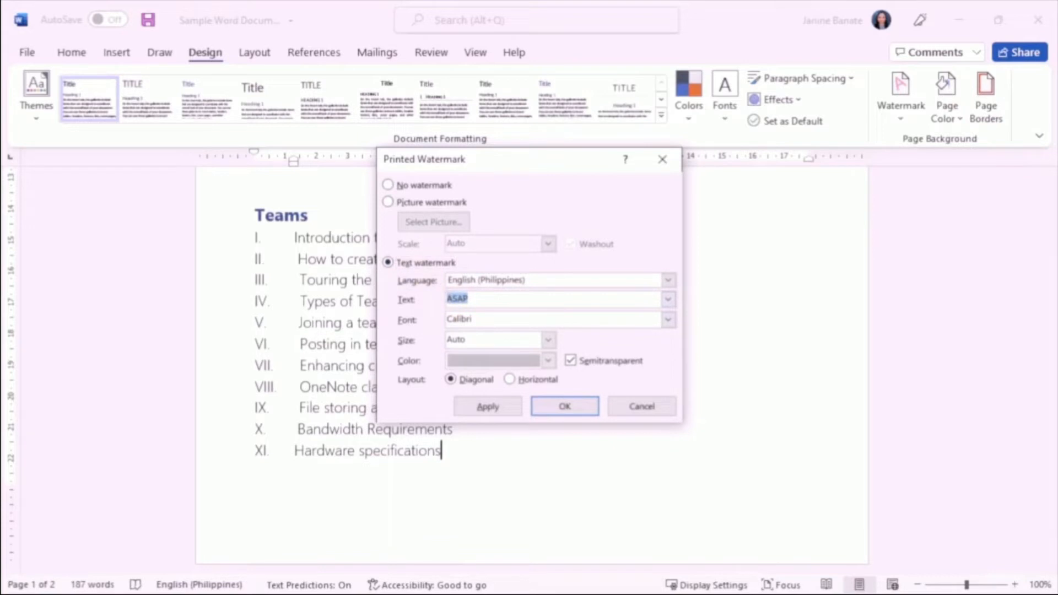
pyautogui.write('MYA')
# Step: Set the watermark font to Segoe UI and its color to light green, apply it, and check it on the pages
pyautogui.moveTo(473, 319); pyautogui.dragTo(372, 319)
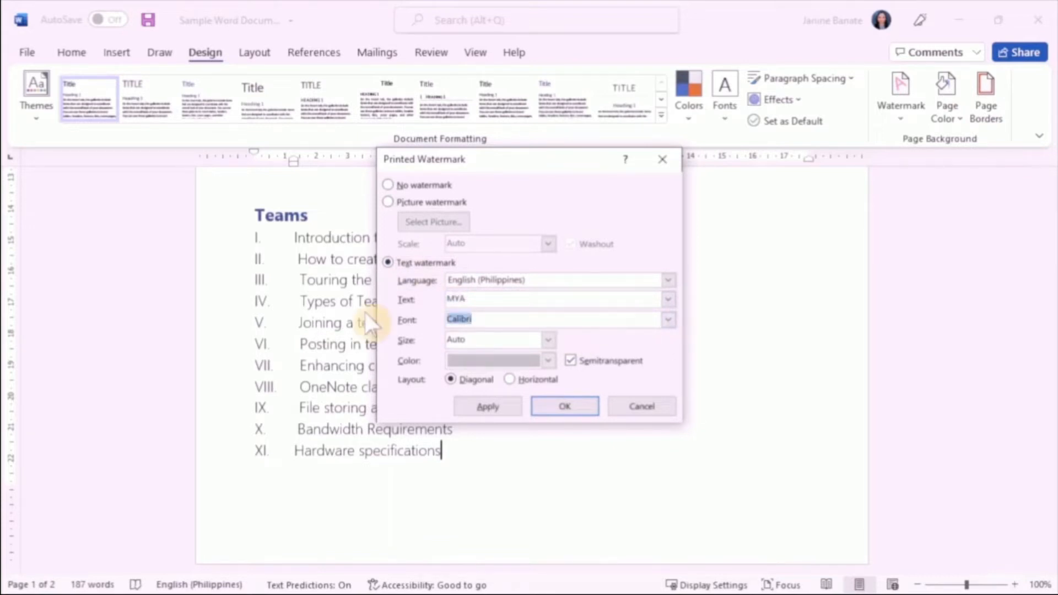
pyautogui.write('Segoe UI')
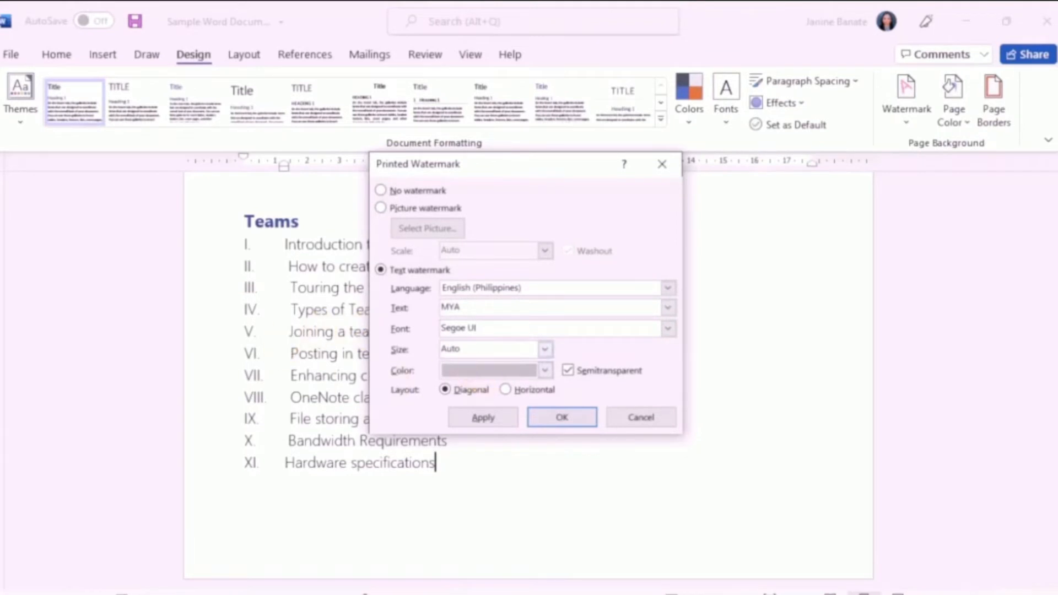
pyautogui.click(545, 370)
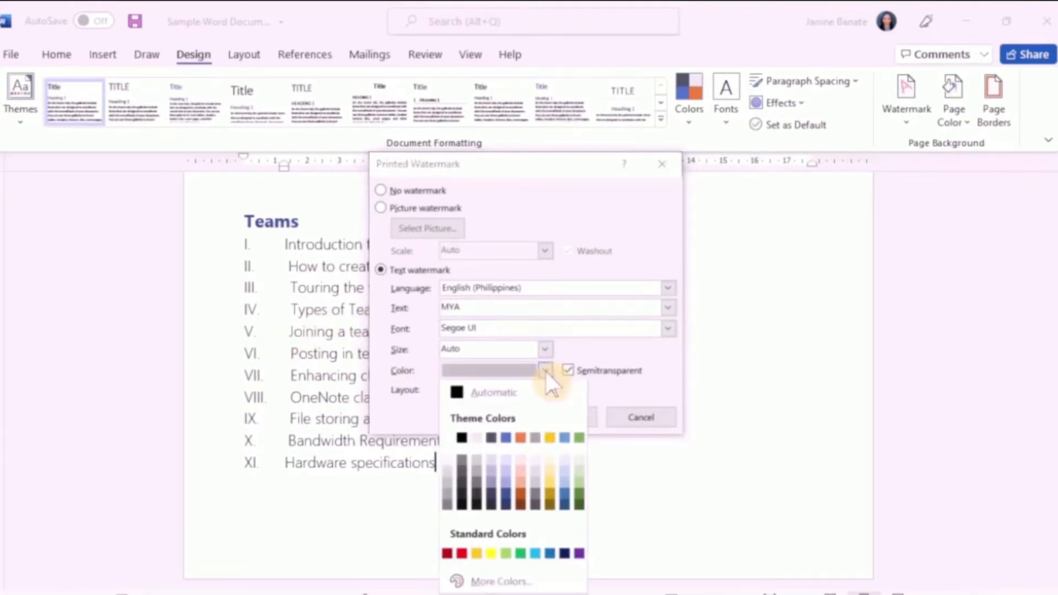
pyautogui.click(579, 485)
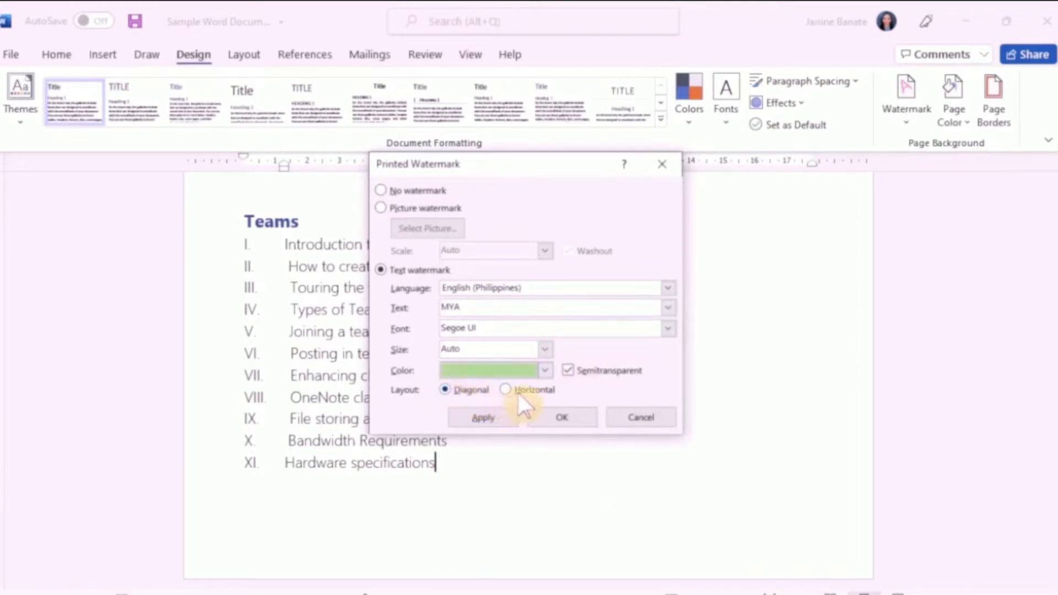
pyautogui.click(494, 418)
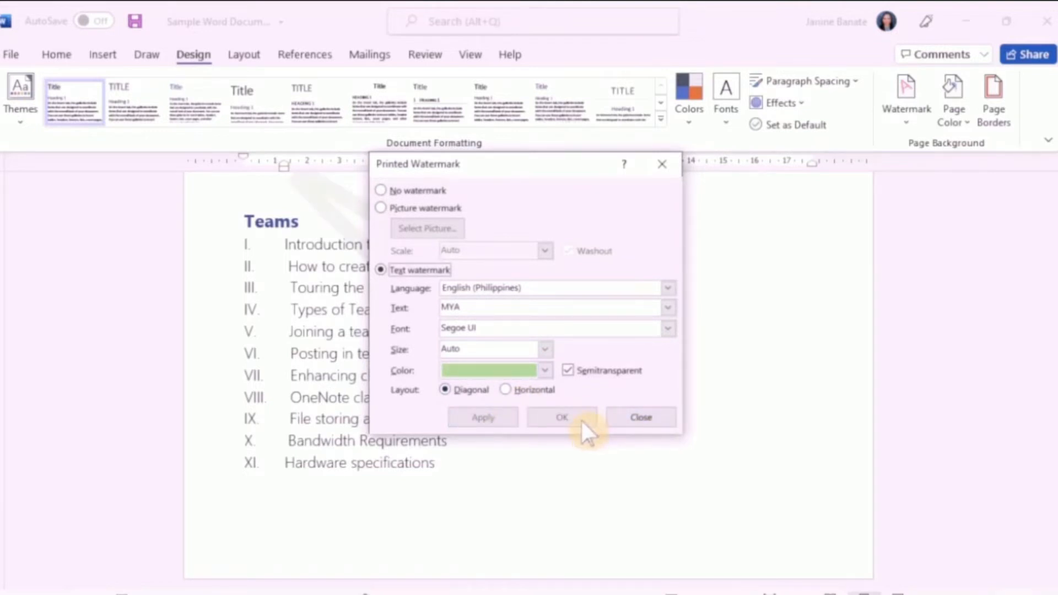
pyautogui.click(639, 417)
pyautogui.scroll(7, 527, 380)
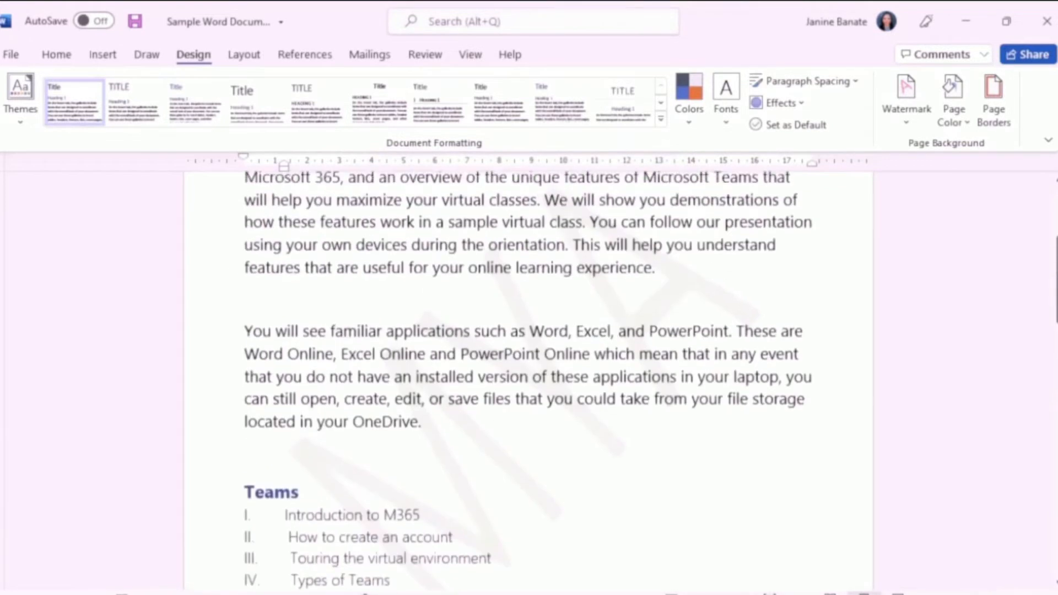
pyautogui.scroll(-8, 507, 507)
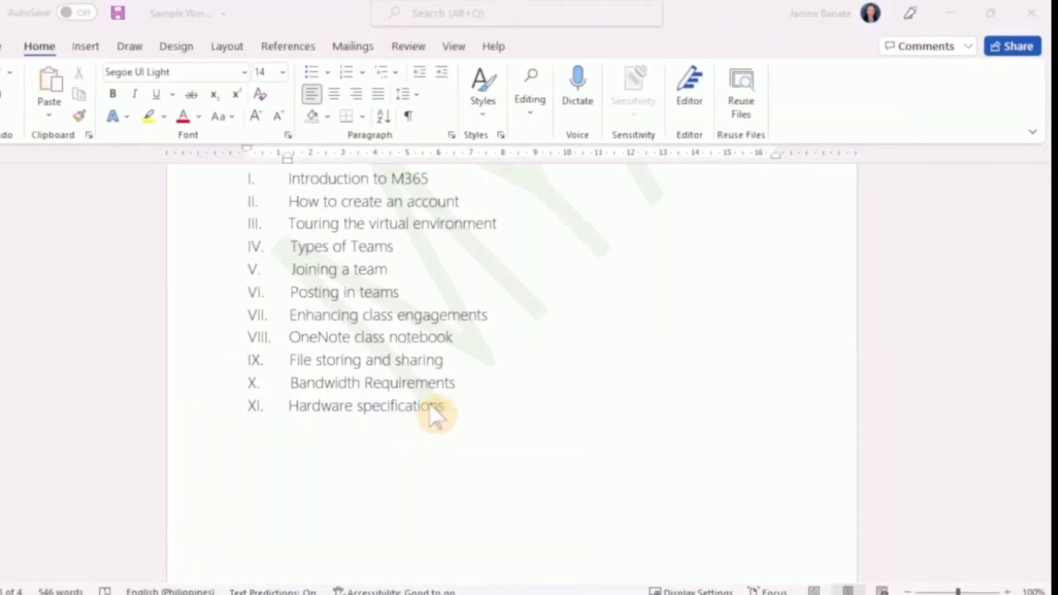
# Step: Place the insertion point after "experience" at the end of the first Overview paragraph, with a space before the full stop
pyautogui.scroll(15, 421, 419)
pyautogui.scroll(15, 424, 414)
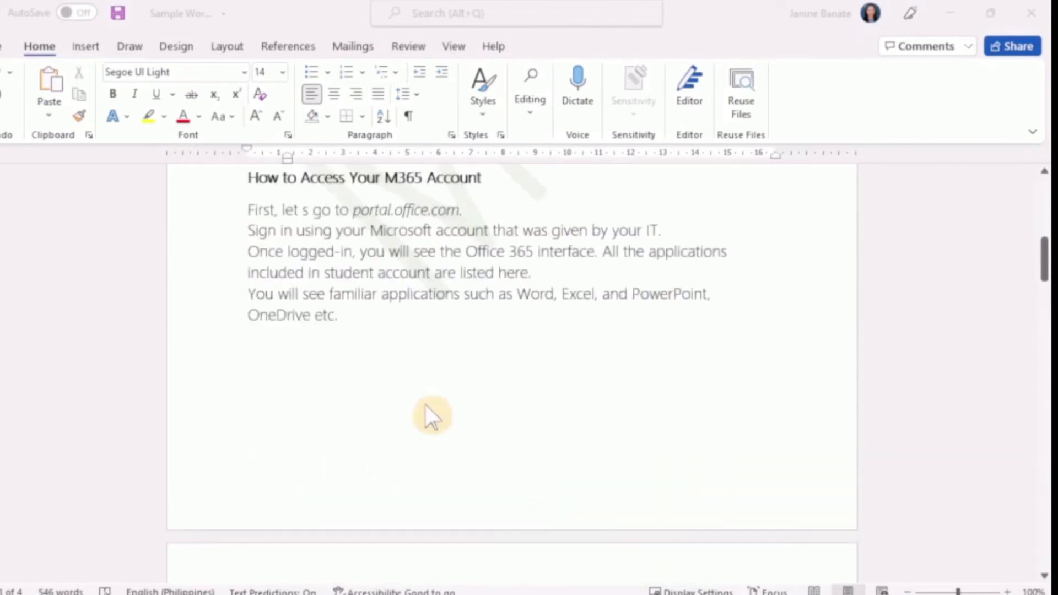
pyautogui.scroll(-2, 426, 406)
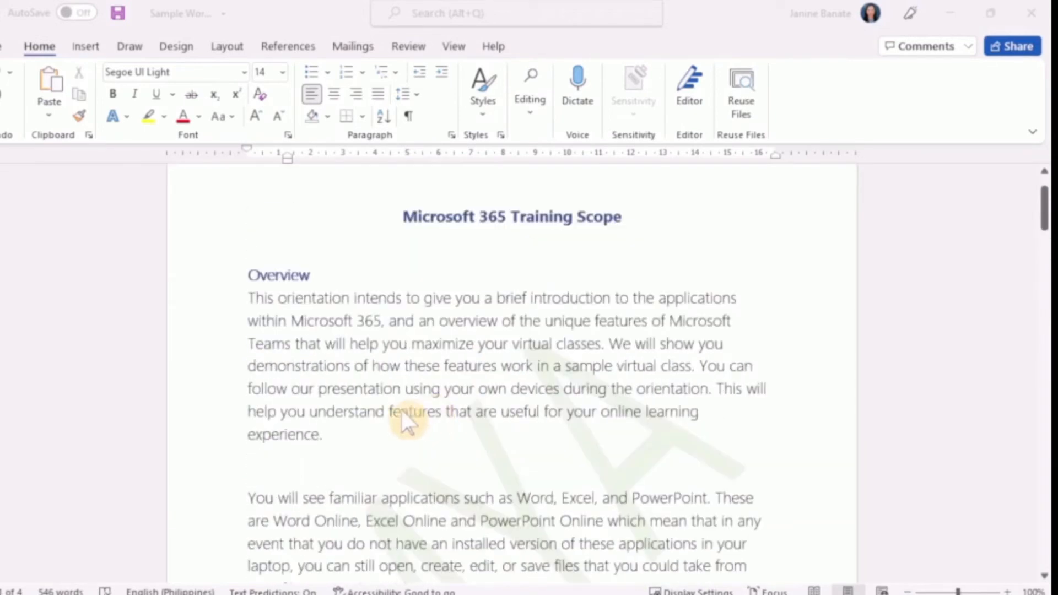
pyautogui.click(324, 438)
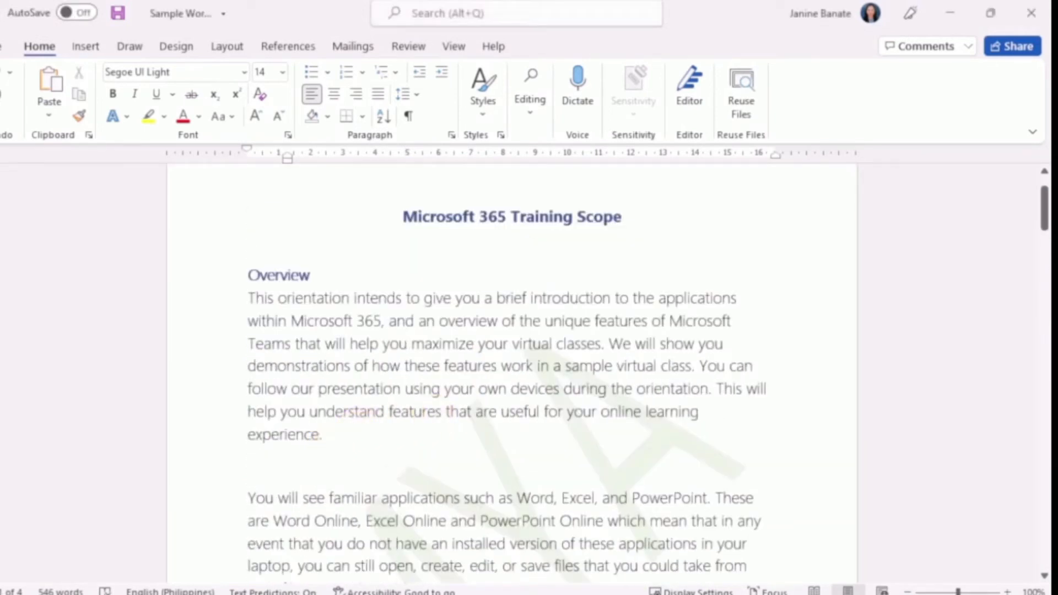
pyautogui.scroll(-2, 496, 386)
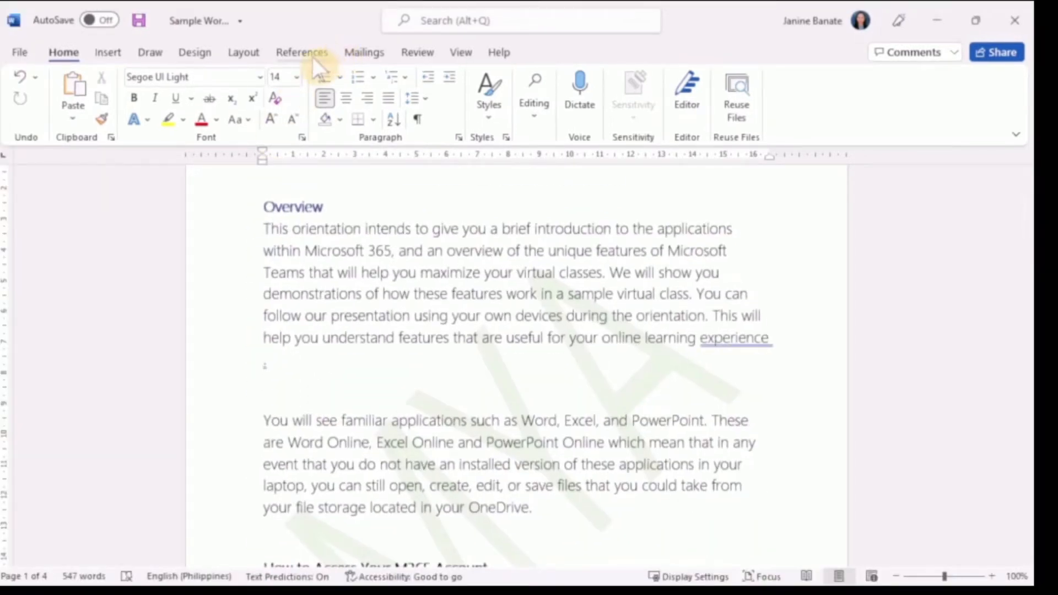
# Step: Examine the citation styles available for the document's references
pyautogui.click(309, 55)
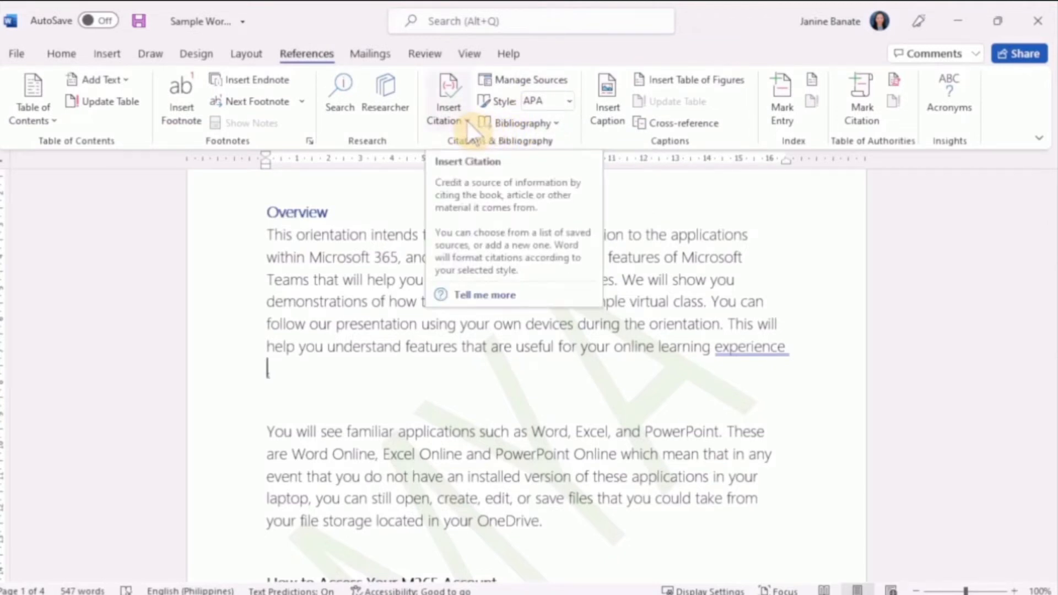
pyautogui.click(568, 101)
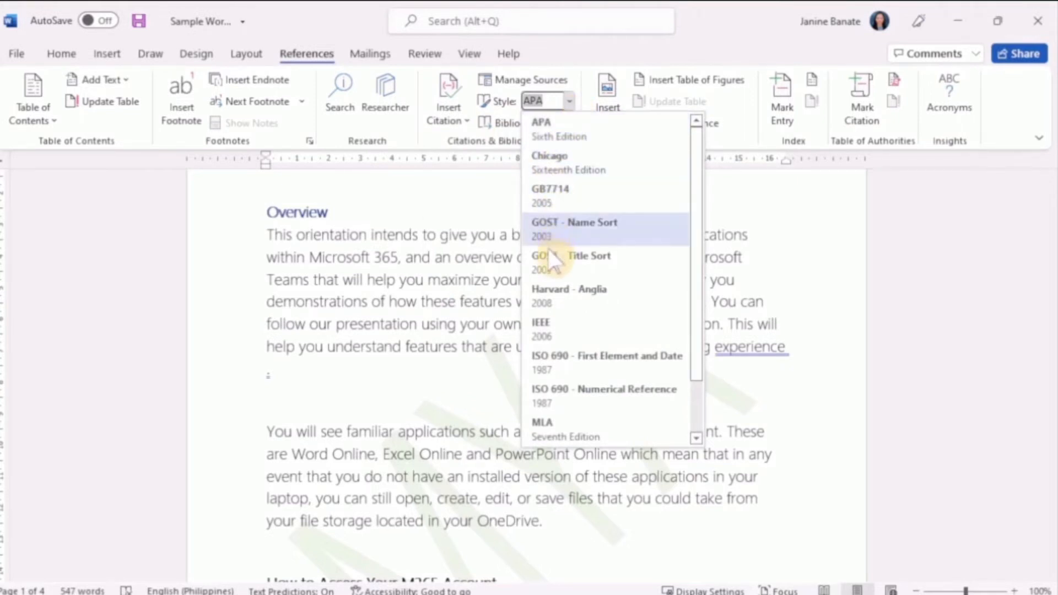
pyautogui.scroll(-2, 547, 254)
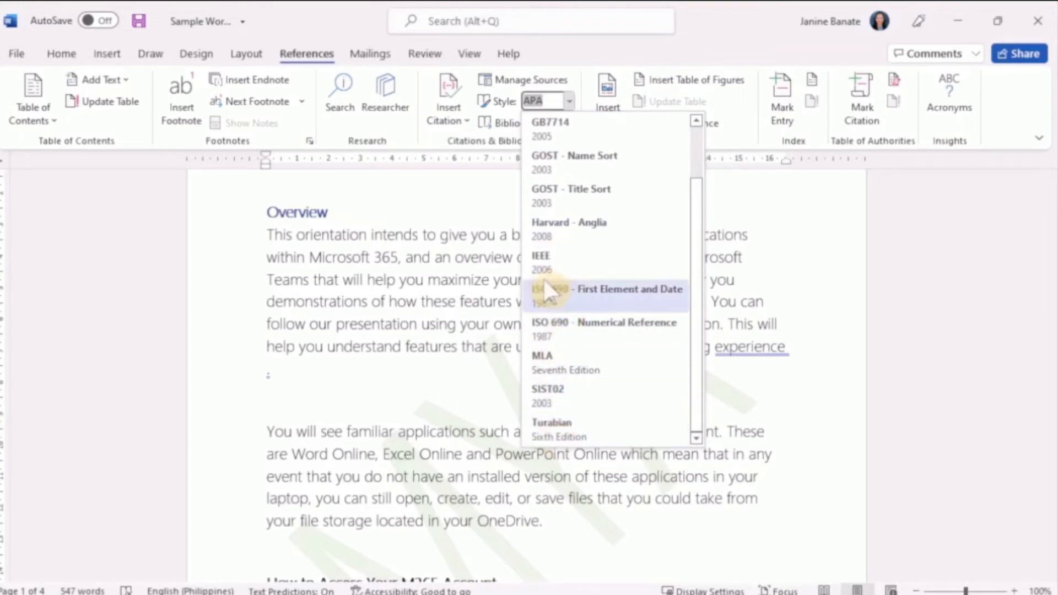
pyautogui.scroll(2, 573, 231)
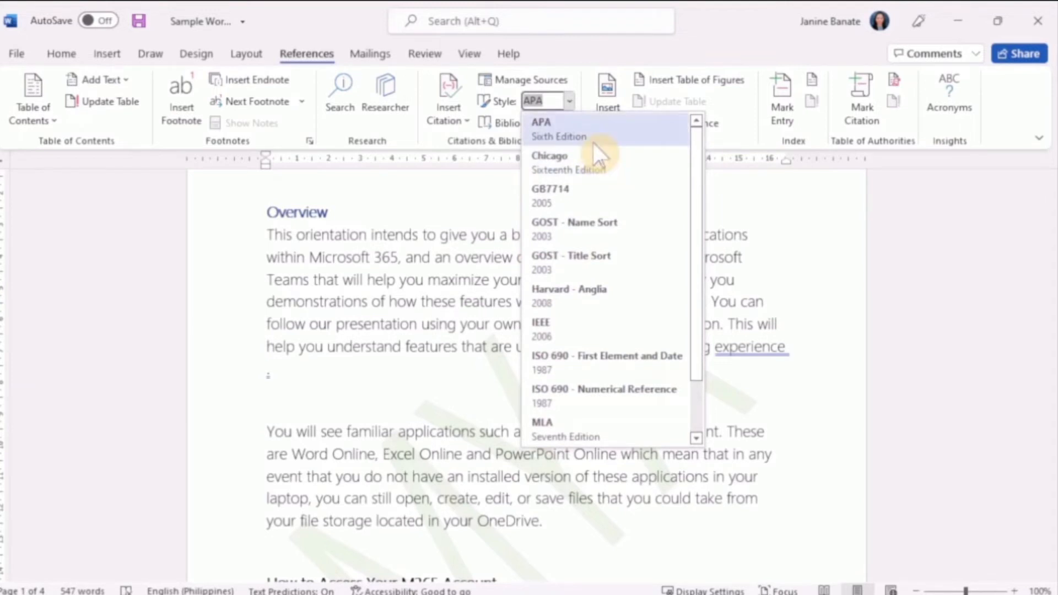
pyautogui.click(491, 189)
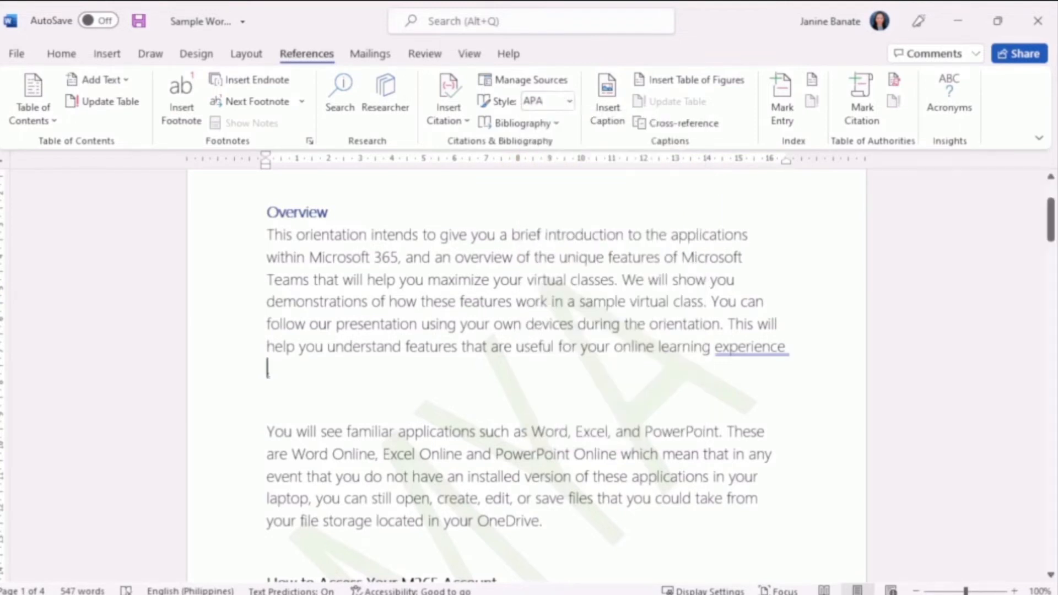
# Step: Add a new citation source of type Book and enter the author's full name
pyautogui.click(467, 125)
pyautogui.click(470, 141)
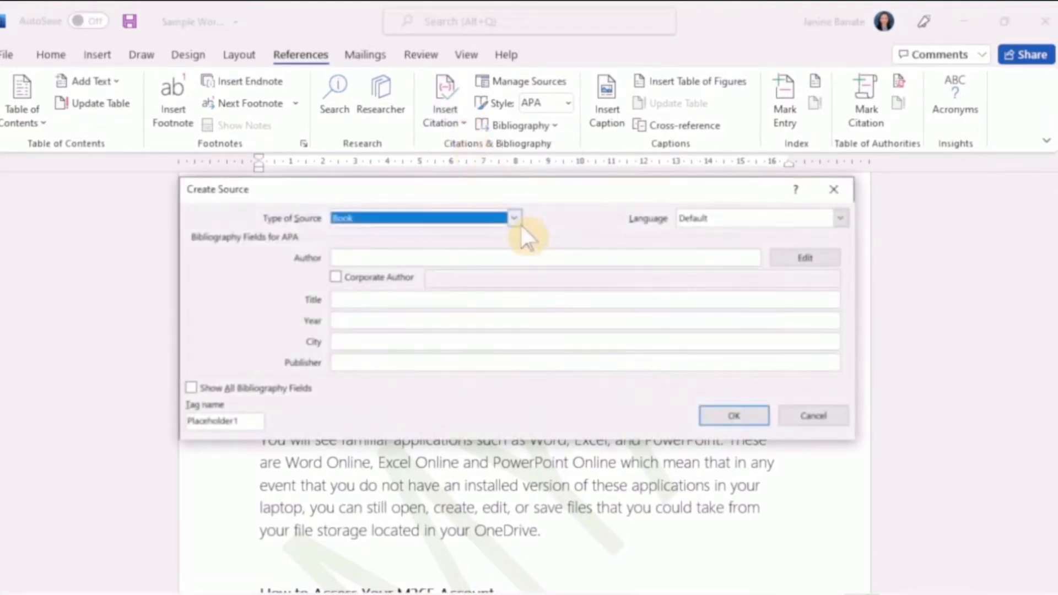
pyautogui.click(515, 219)
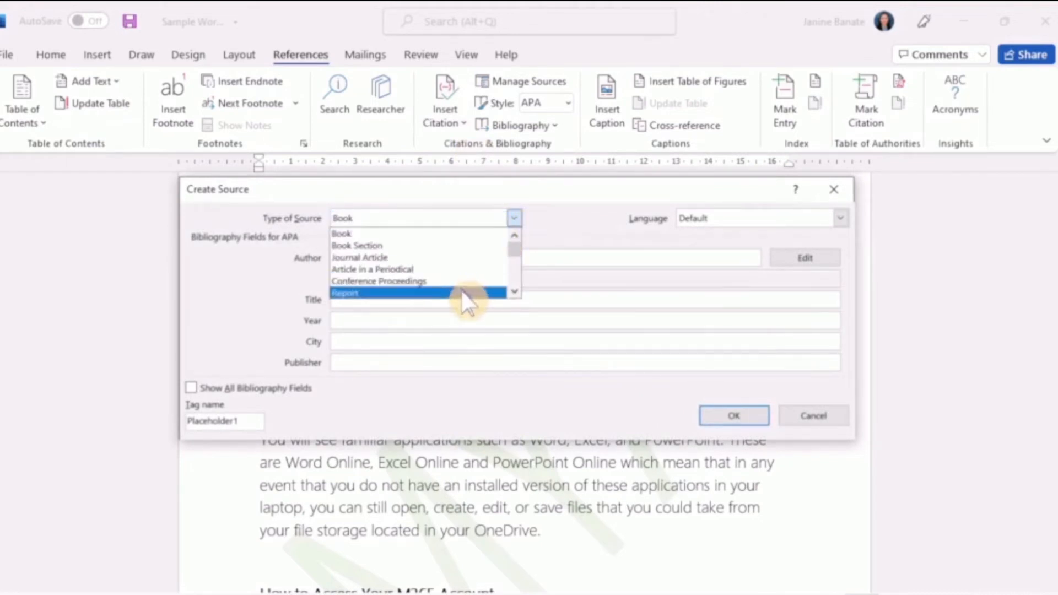
pyautogui.click(464, 234)
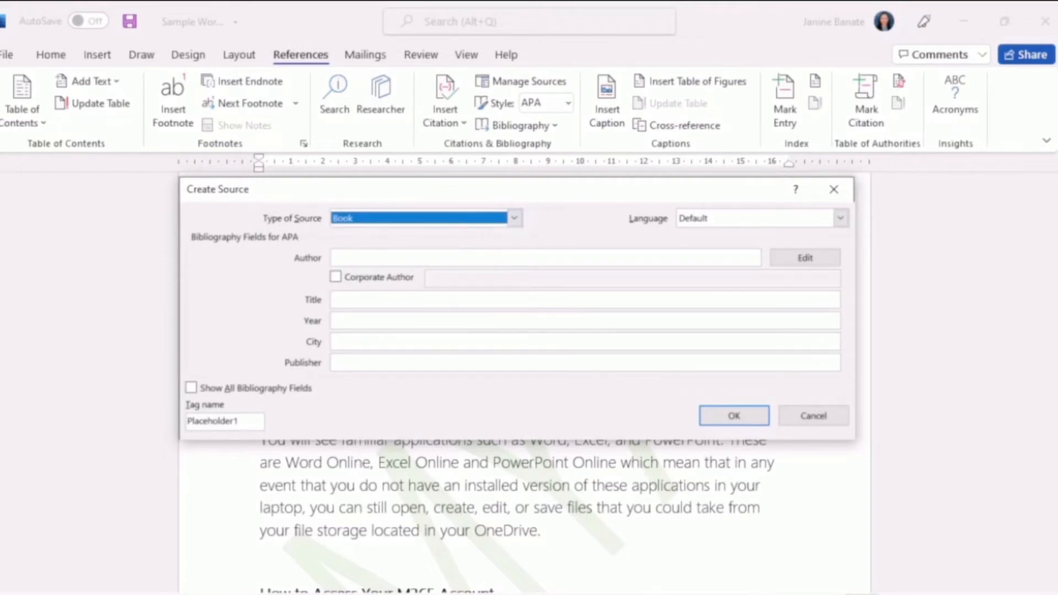
pyautogui.click(440, 257)
pyautogui.write('Jun Dela')
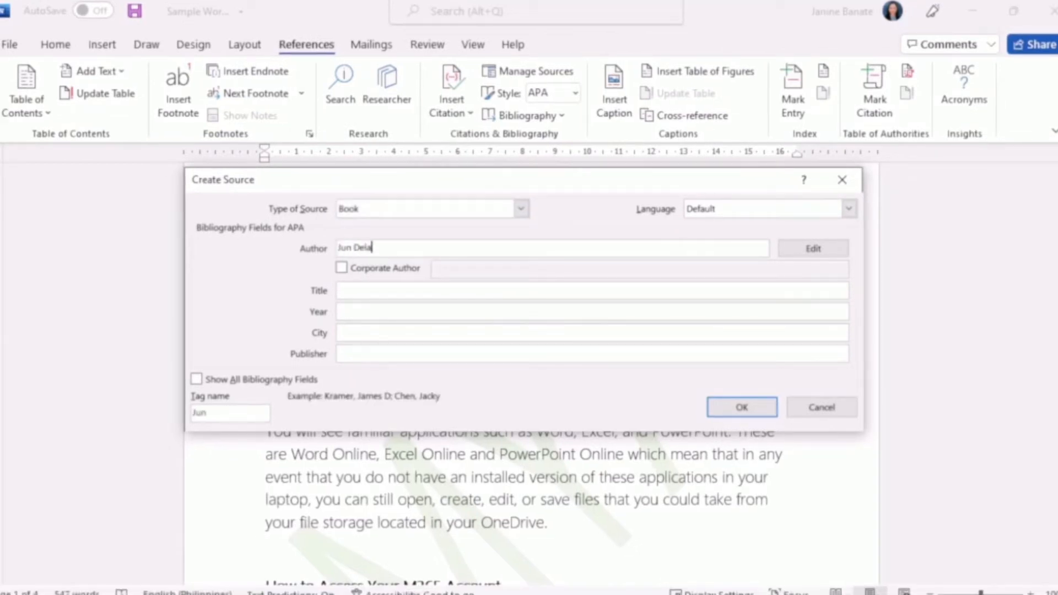
pyautogui.write(' Cruz')
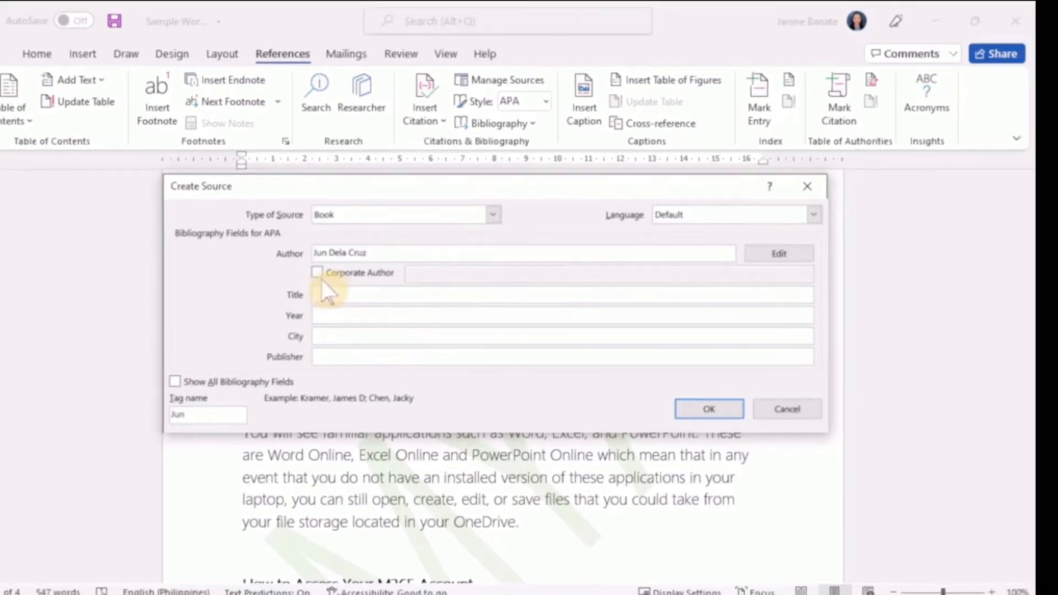
# Step: Set the book source's title to "Maximizing M365 Tools" and its year to 2019
pyautogui.click(330, 296)
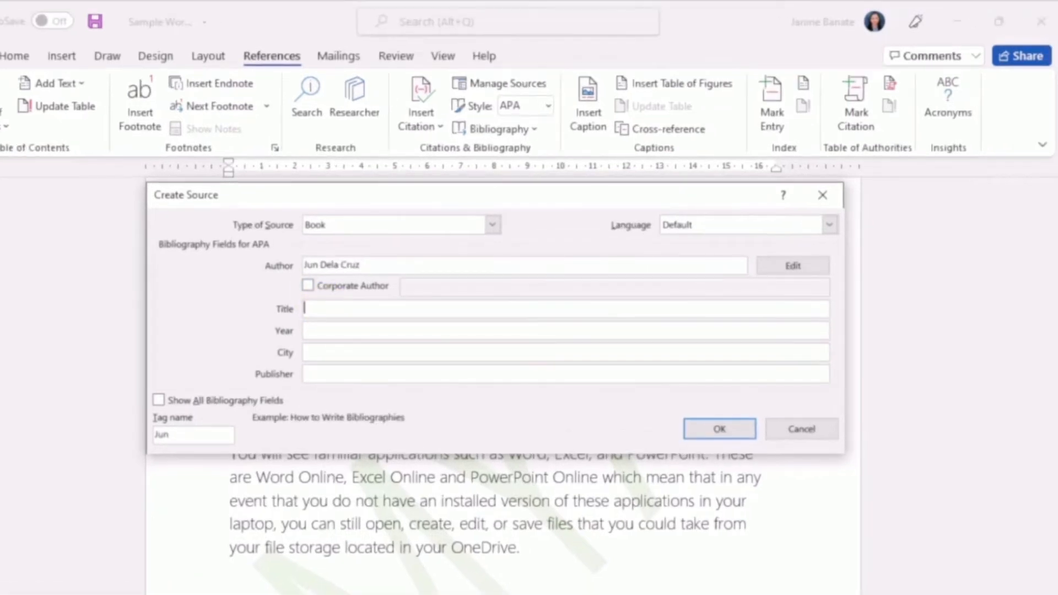
pyautogui.write('Maximizing 3')
pyautogui.write('65 Tools')
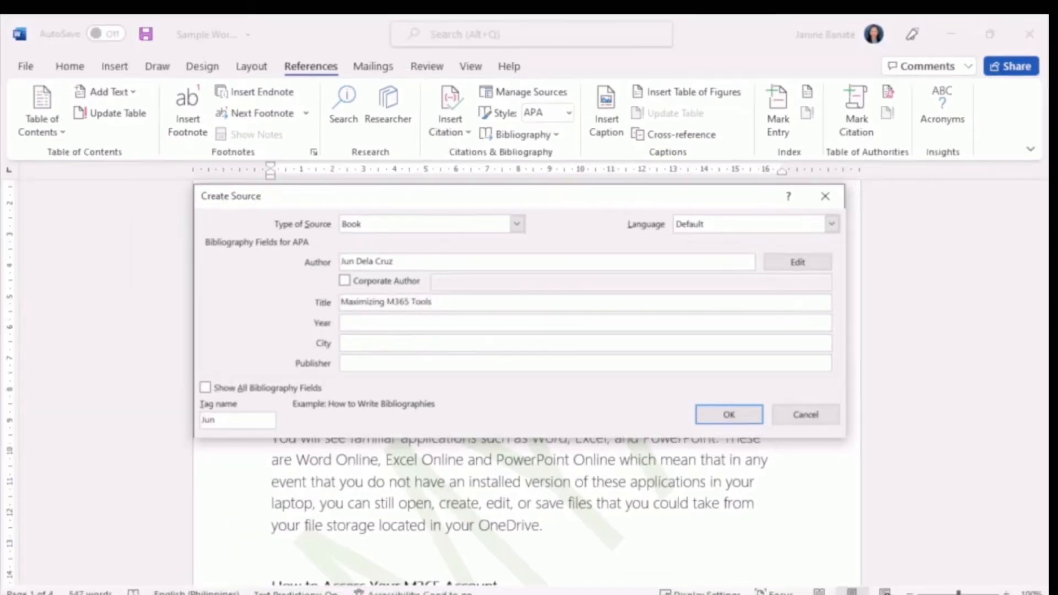
pyautogui.click(341, 323)
pyautogui.write('2019')
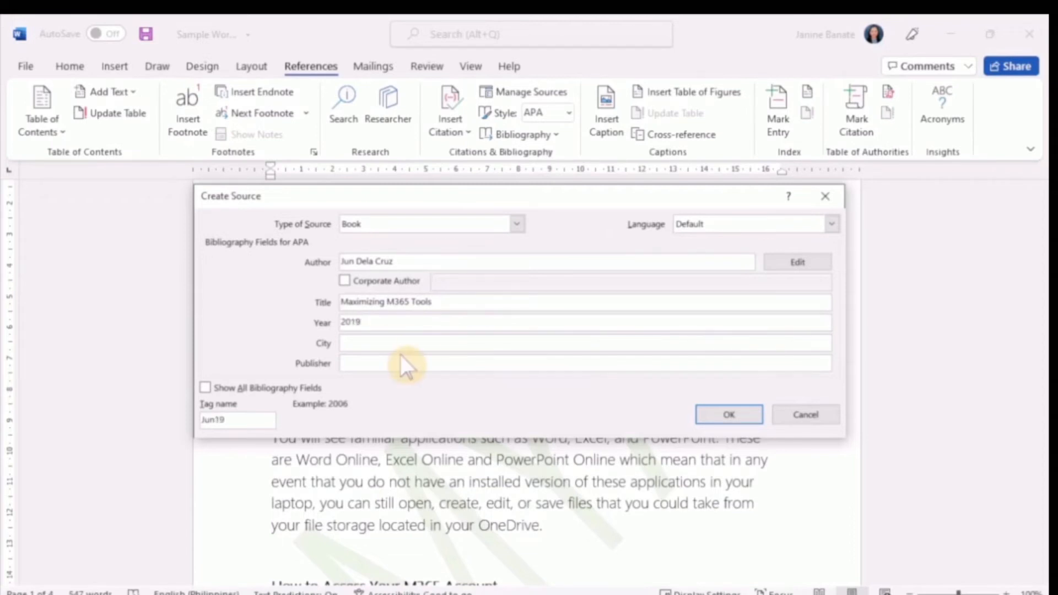
# Step: Enter "Quezon City" as the city and "Microsoft Publishing House" as the publisher, and insert the citation into the Overview paragraph
pyautogui.press('Tab')
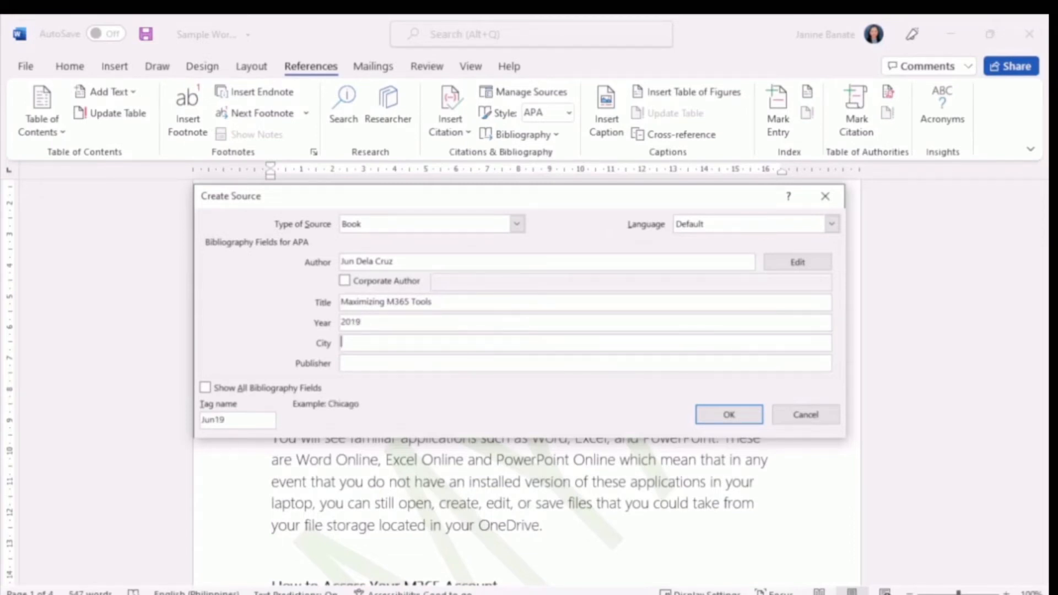
pyautogui.write('Quezon City')
pyautogui.press('Tab')
pyautogui.write('Microsoft')
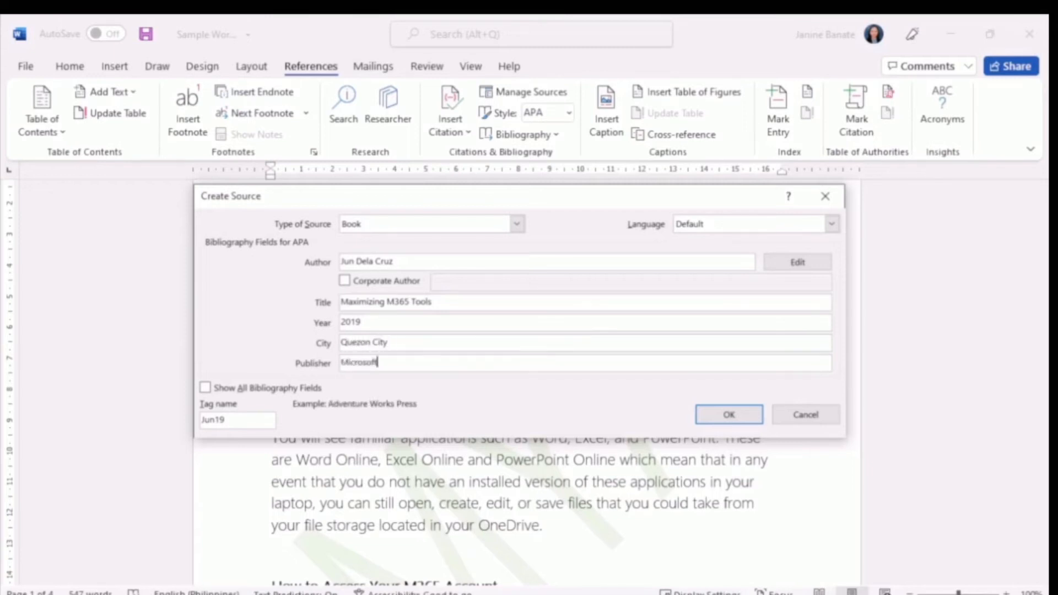
pyautogui.write(' Publishing H')
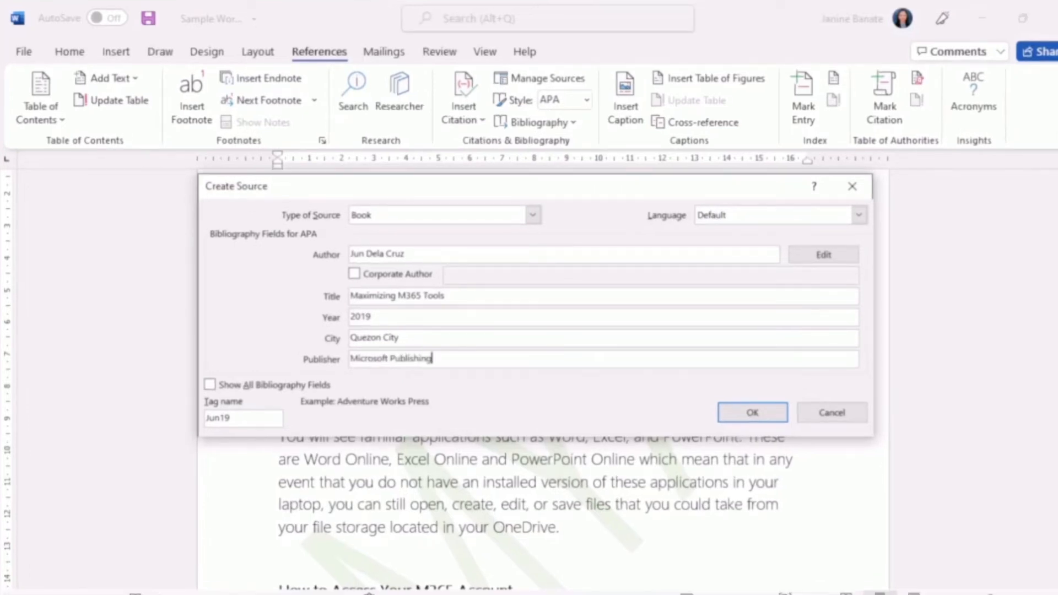
pyautogui.write('ouse')
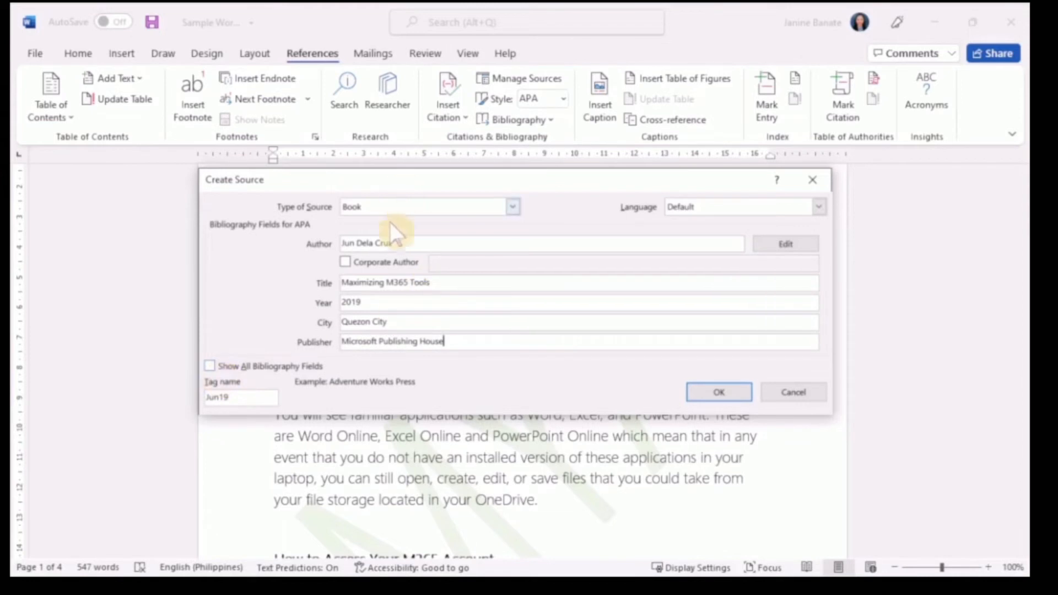
pyautogui.click(711, 395)
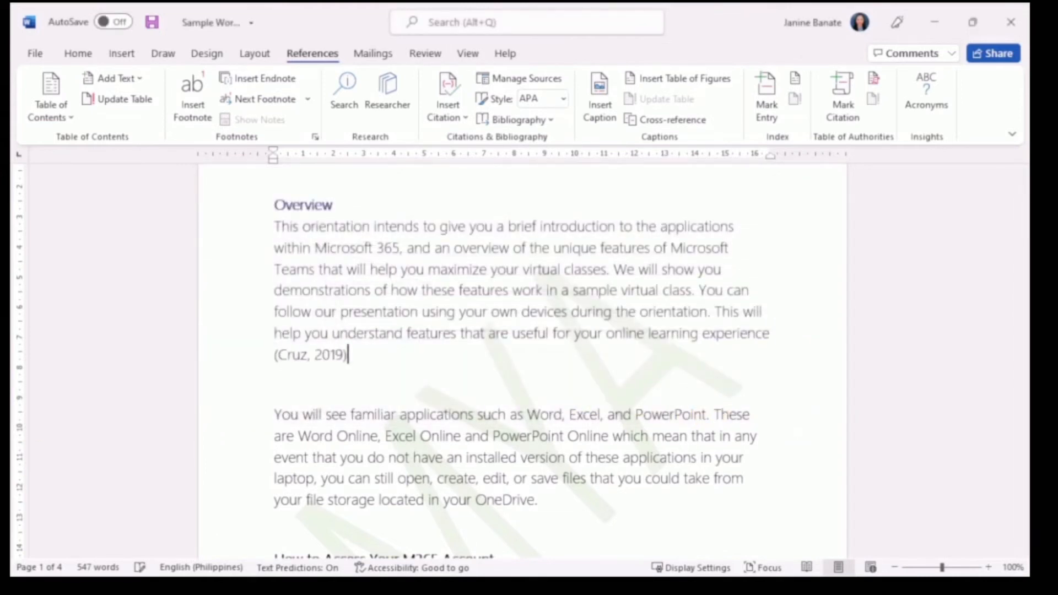
# Step: End the first Overview paragraph with a period after the inserted citation
pyautogui.write('.')
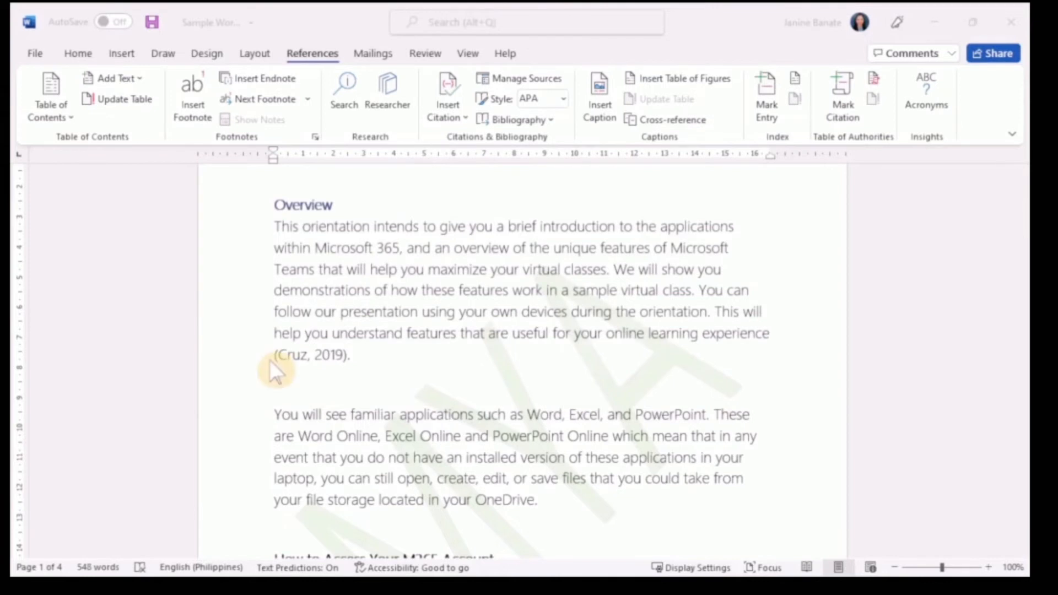
pyautogui.click(274, 360)
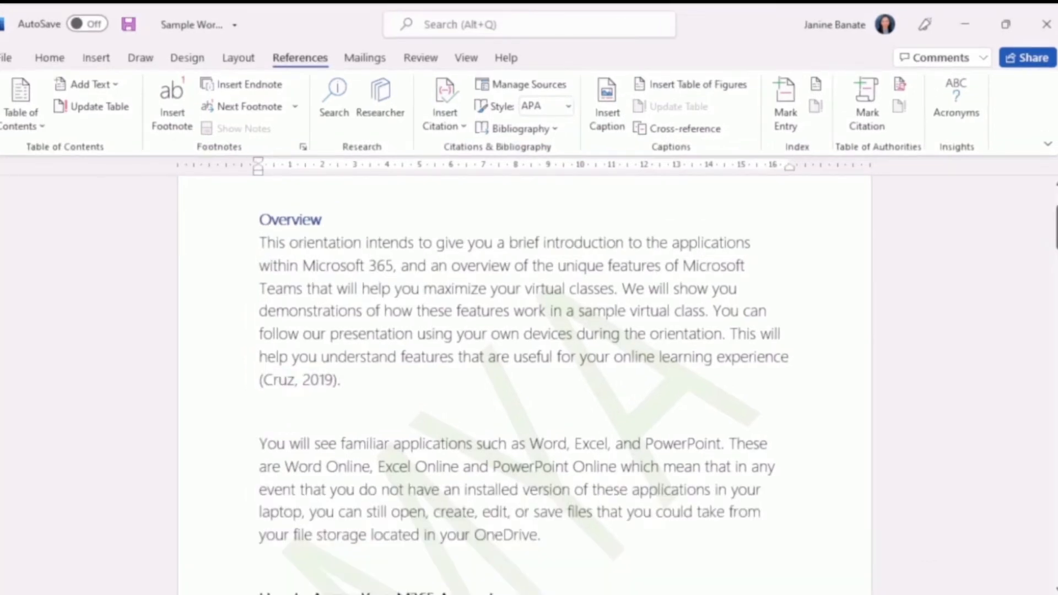
# Step: Add a "References" line below the numbered Teams list and start a new line beneath it
pyautogui.scroll(-6, 523, 358)
pyautogui.scroll(-15, 372, 397)
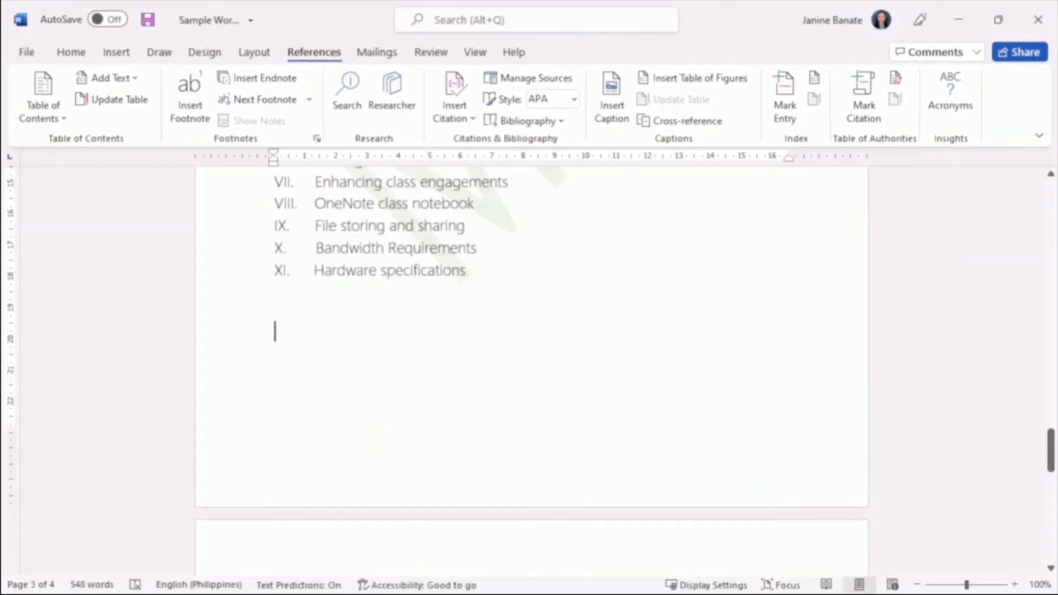
pyautogui.write('refer')
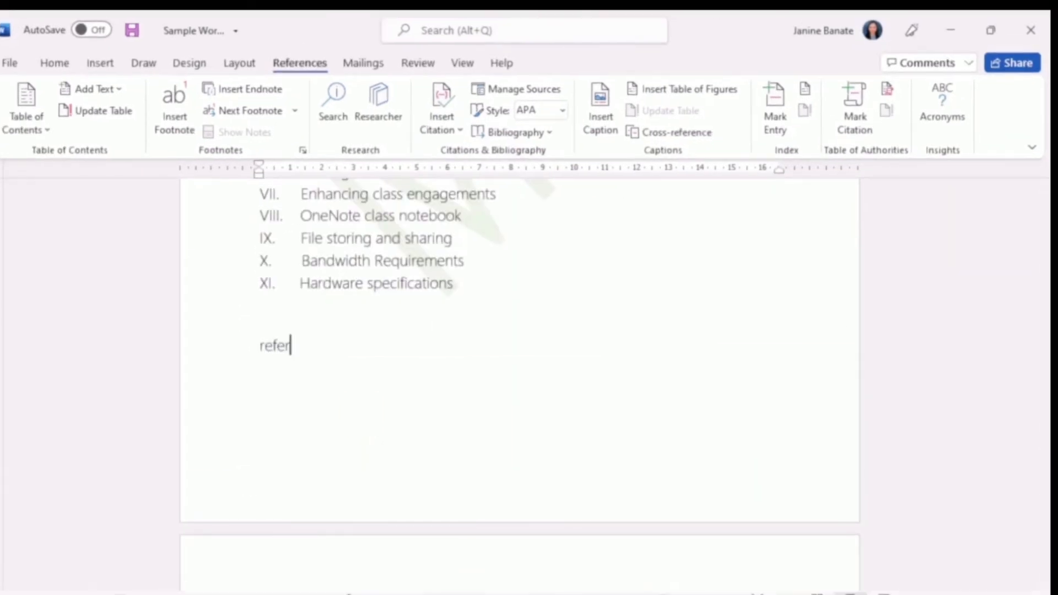
pyautogui.press('BackSpace')
pyautogui.press('BackSpace')
pyautogui.press('BackSpace')
pyautogui.press('BackSpace')
pyautogui.write('References')
pyautogui.press('Return')
pyautogui.moveTo(263, 333); pyautogui.dragTo(353, 345)
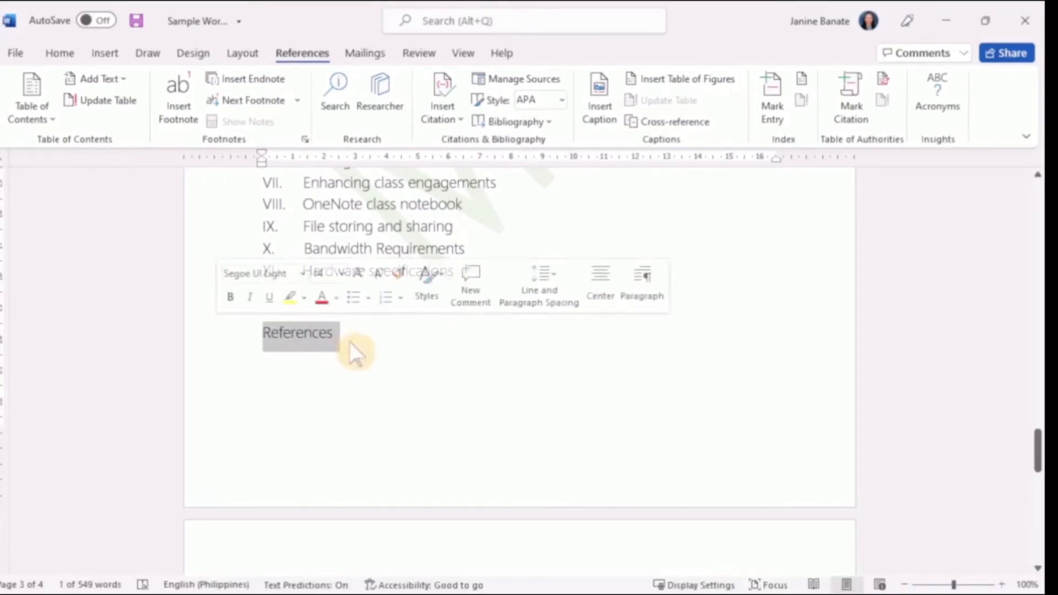
pyautogui.click(334, 332)
pyautogui.press('Return')
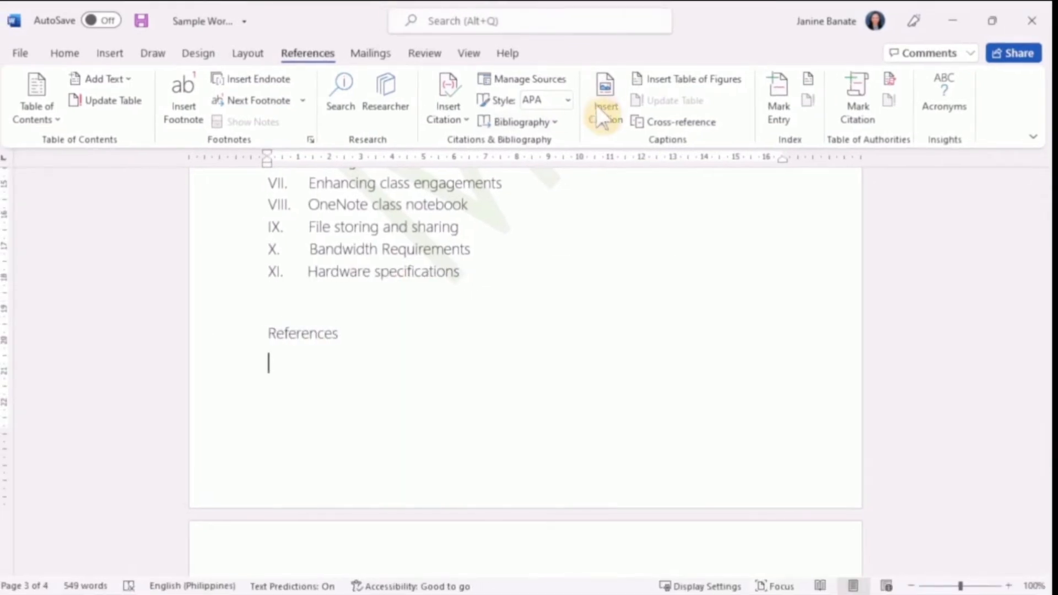
# Step: Insert the built-in Bibliography layout below the References line and select its source entry
pyautogui.click(551, 122)
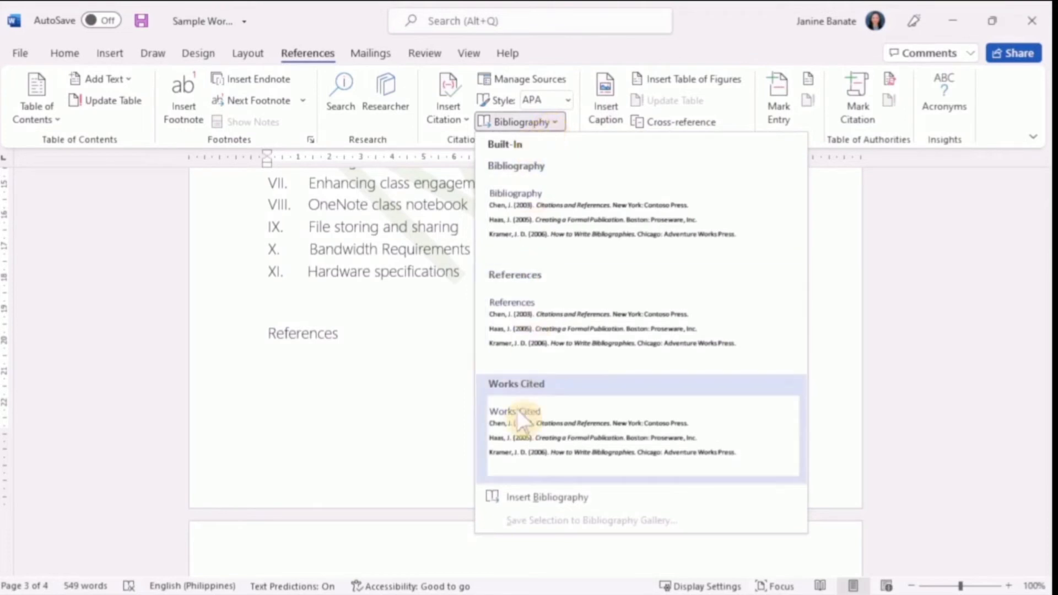
pyautogui.click(512, 206)
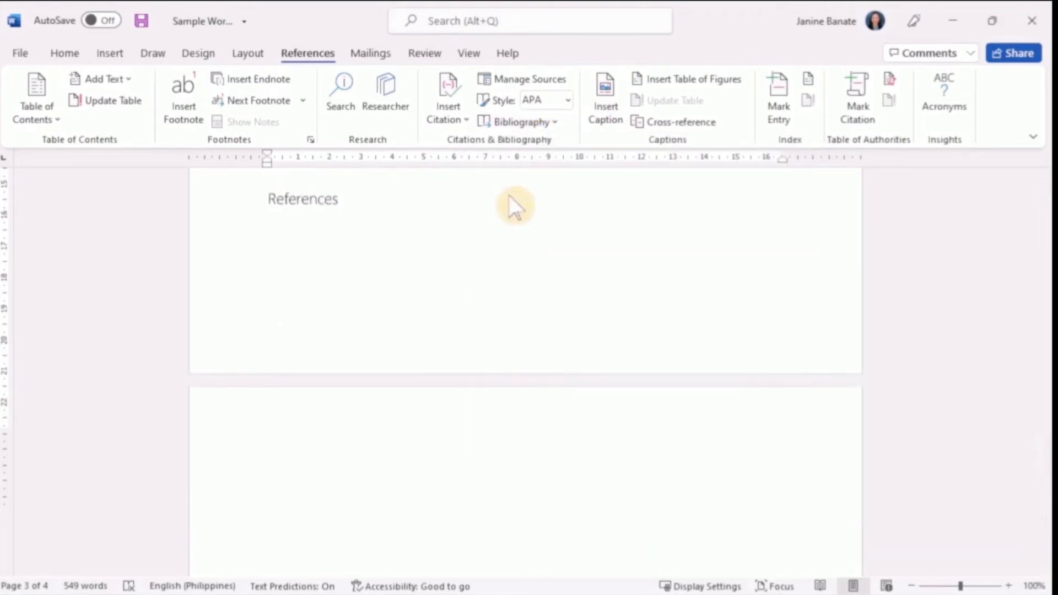
pyautogui.scroll(3, 448, 319)
pyautogui.scroll(2, 425, 337)
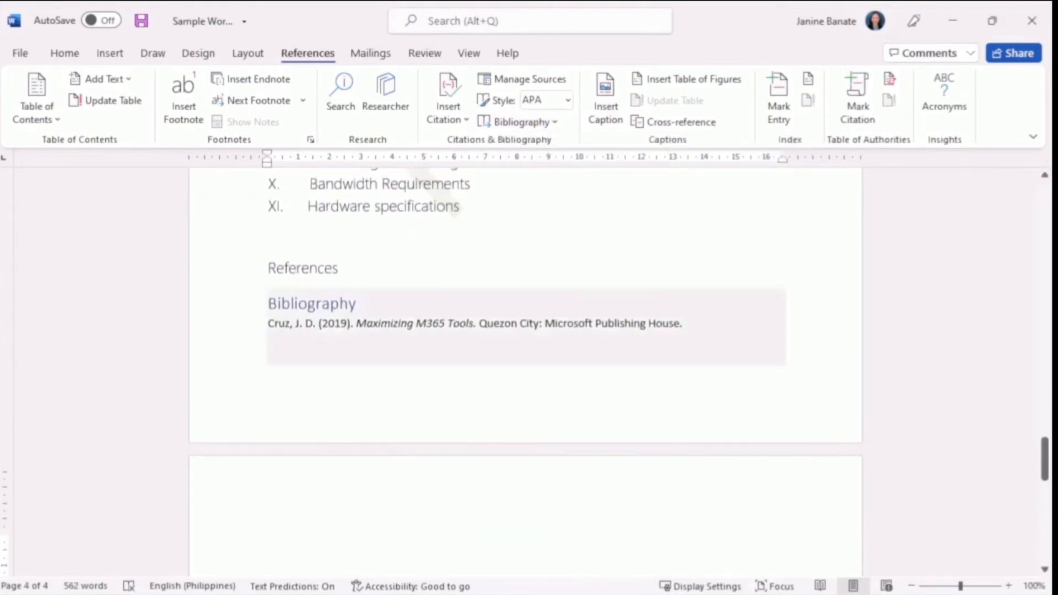
pyautogui.click(430, 293)
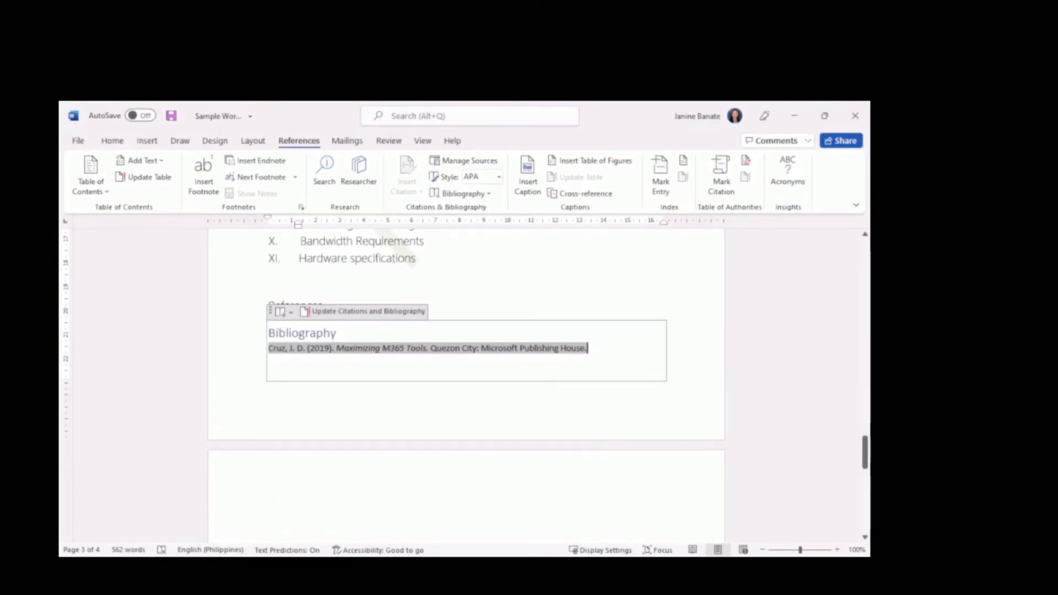
# Step: Return to the start of the document and examine the built-in table of contents layouts
pyautogui.scroll(3, 466, 330)
pyautogui.hotkey('ctrl', 'Home')
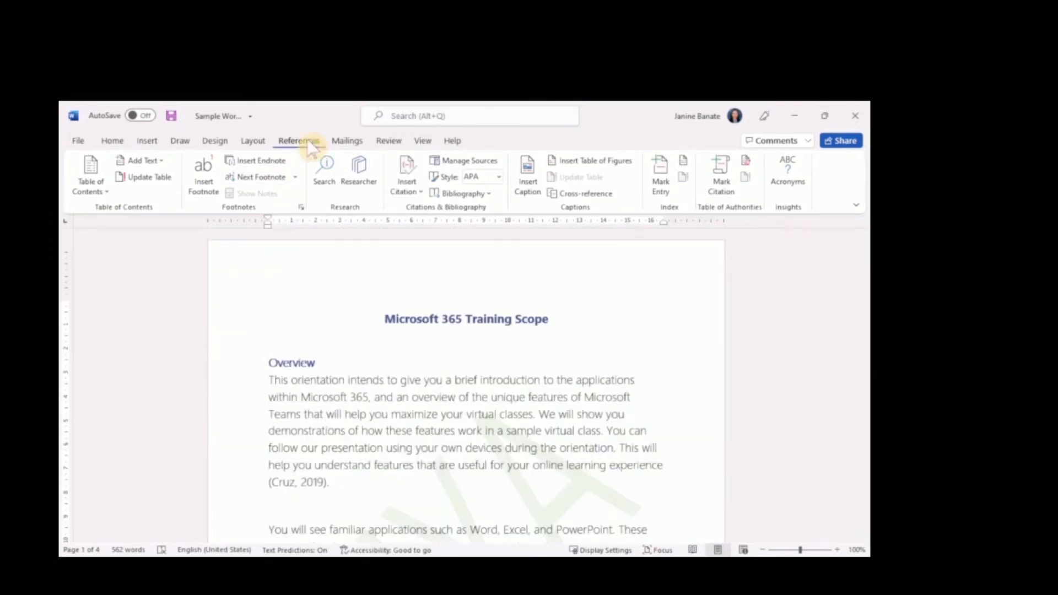
pyautogui.click(90, 187)
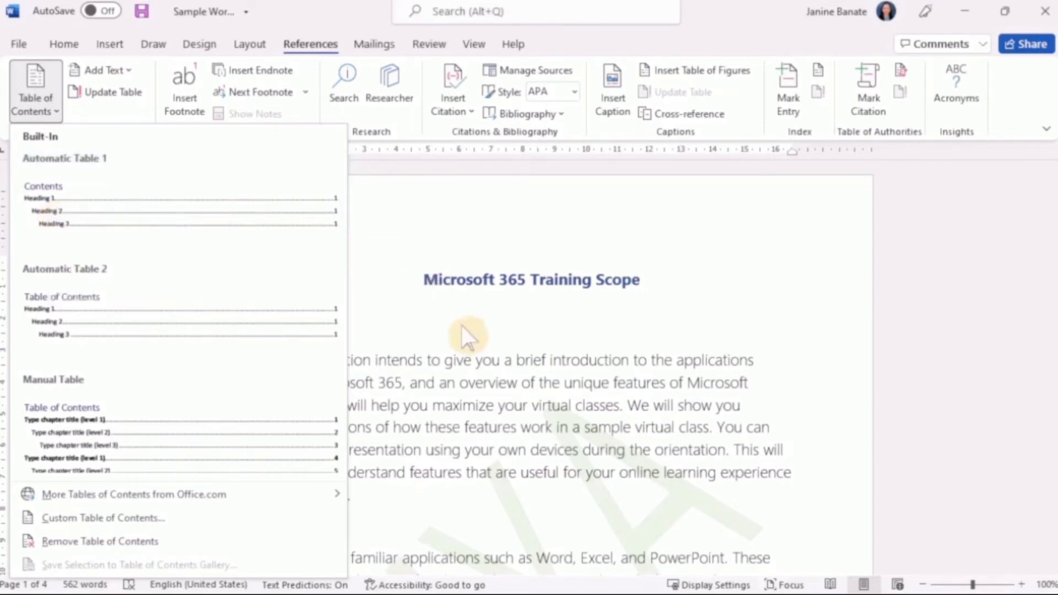
pyautogui.press('Escape')
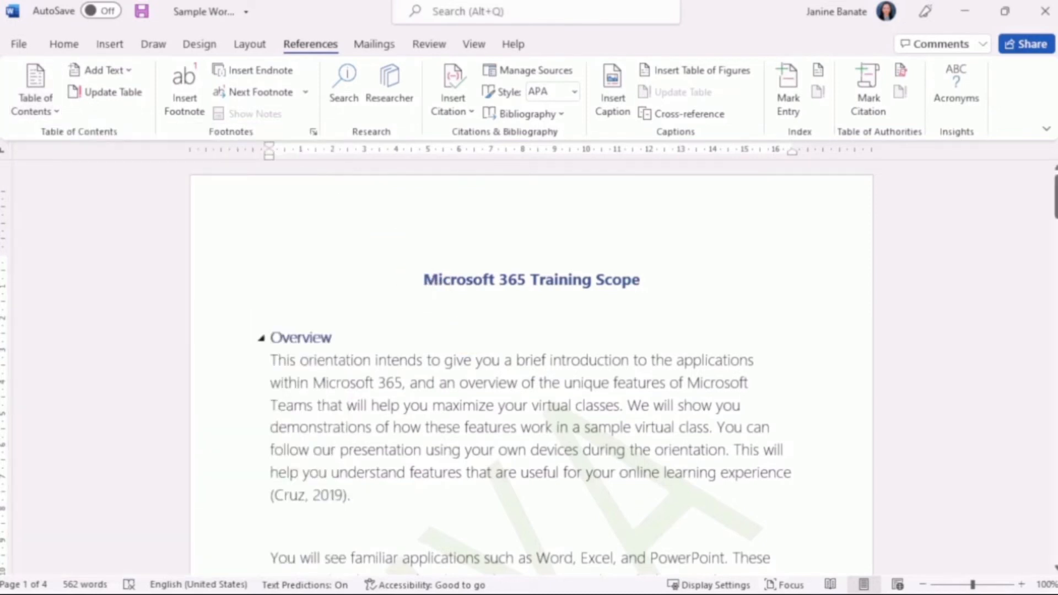
# Step: Apply the Title style to the heading "Microsoft 365 Training Scope" and center it
pyautogui.click(482, 279)
pyautogui.tripleClick(482, 279)
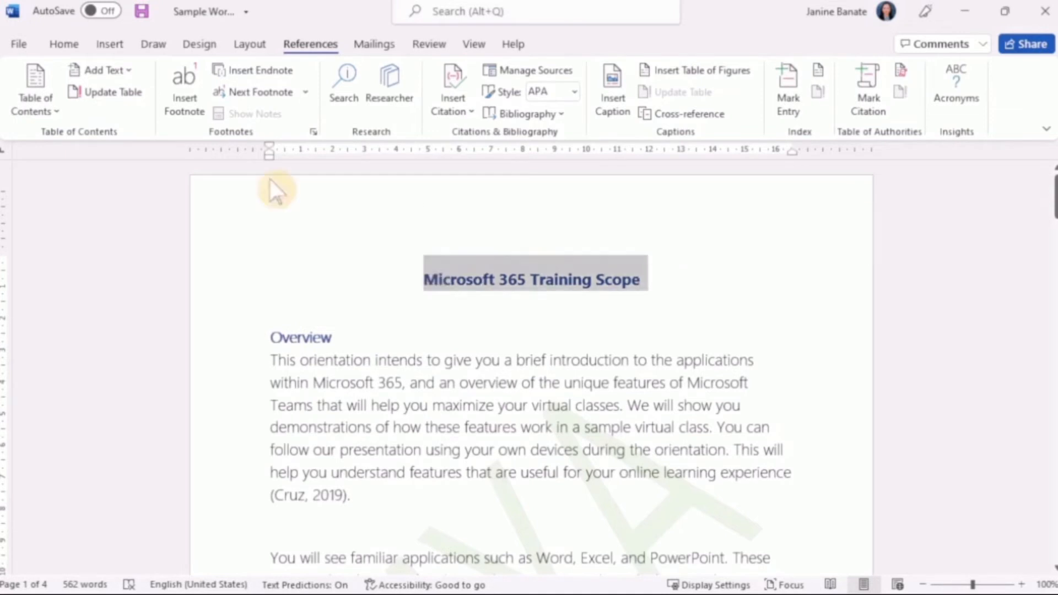
pyautogui.click(64, 44)
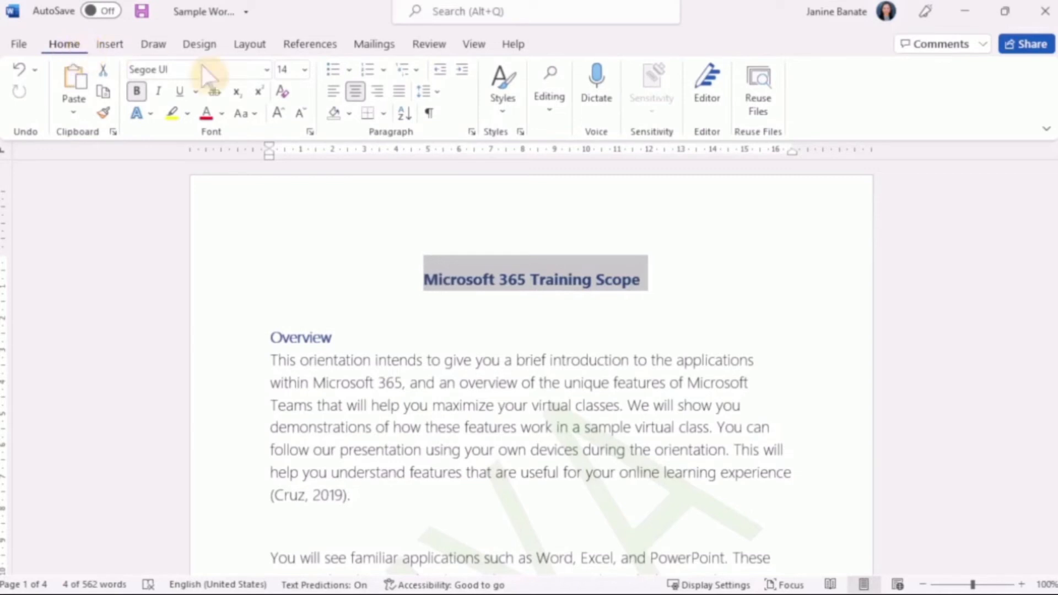
pyautogui.click(502, 109)
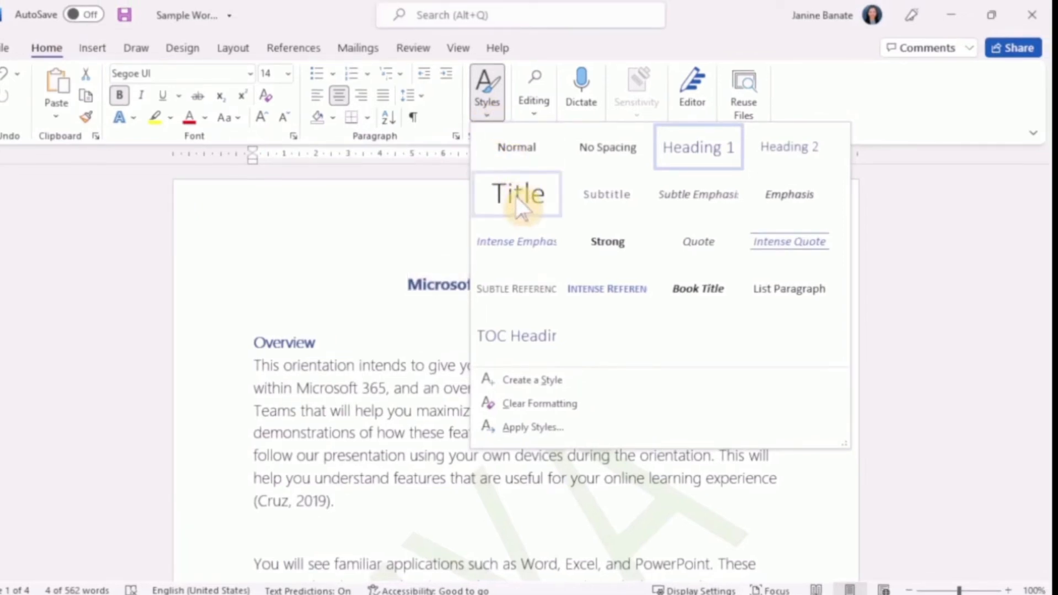
pyautogui.click(520, 208)
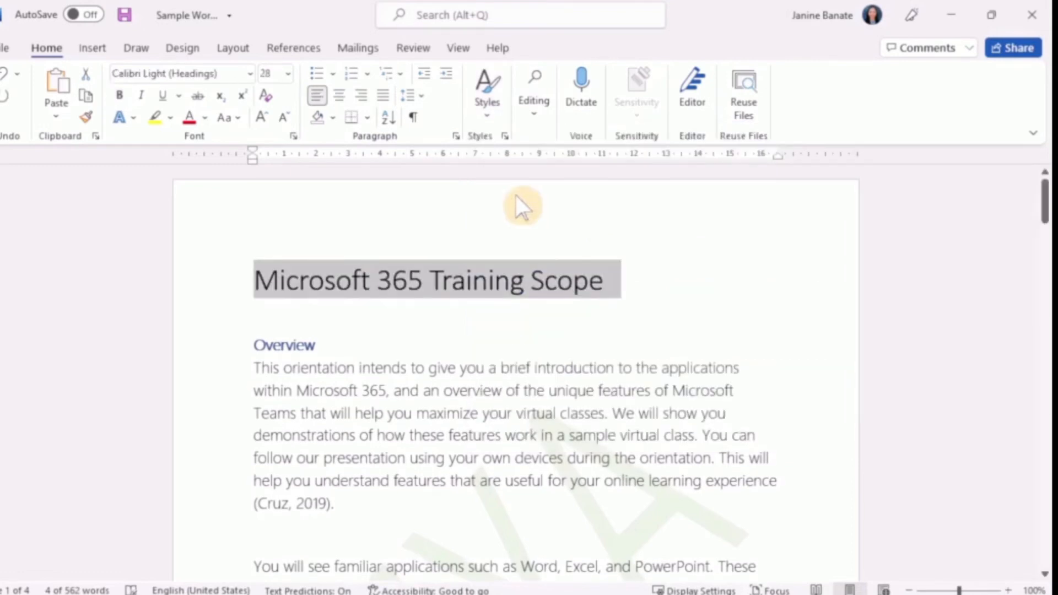
pyautogui.hotkey('ctrl', 'e')
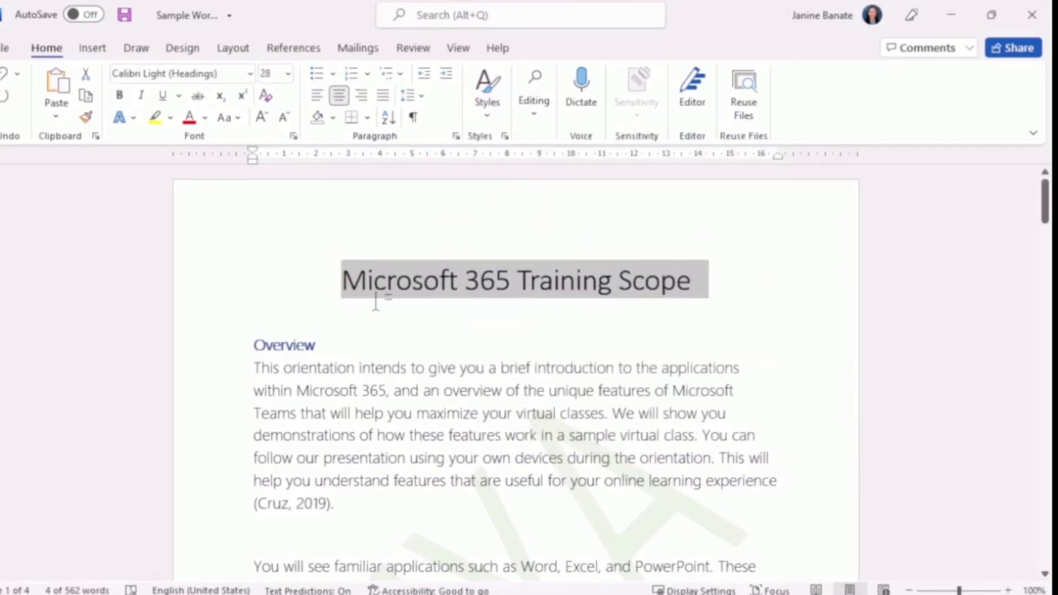
# Step: Make the document title "Microsoft 365 Training Scope" blue and bold
pyautogui.click(253, 200)
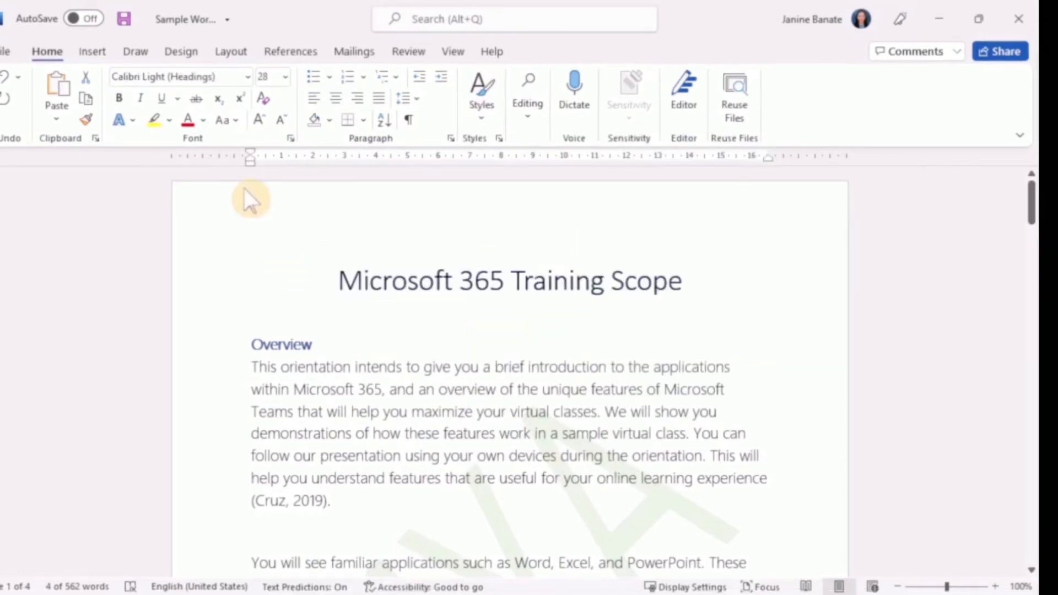
pyautogui.click(118, 98)
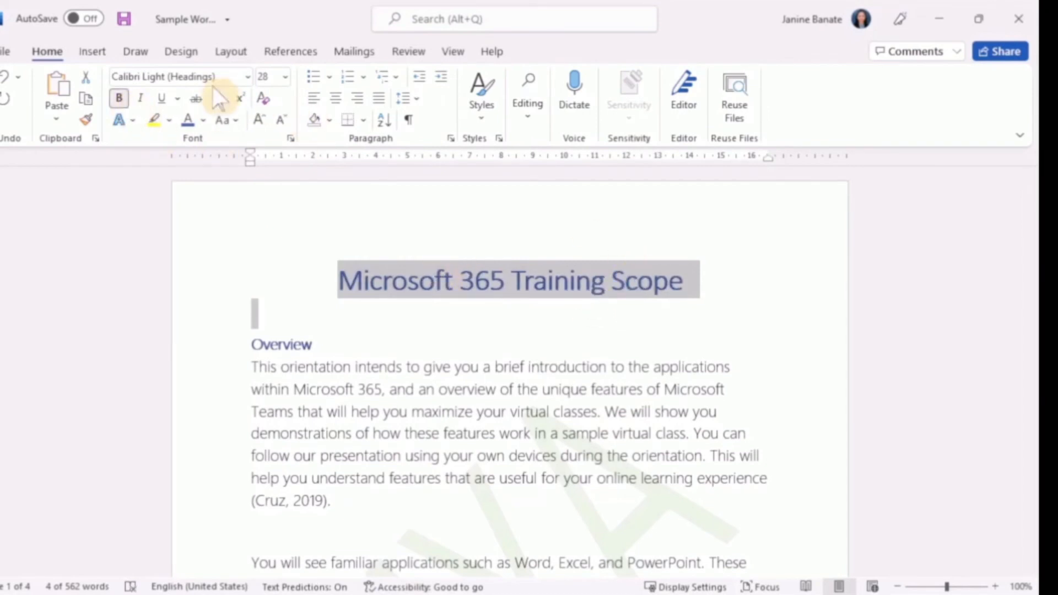
pyautogui.click(578, 290)
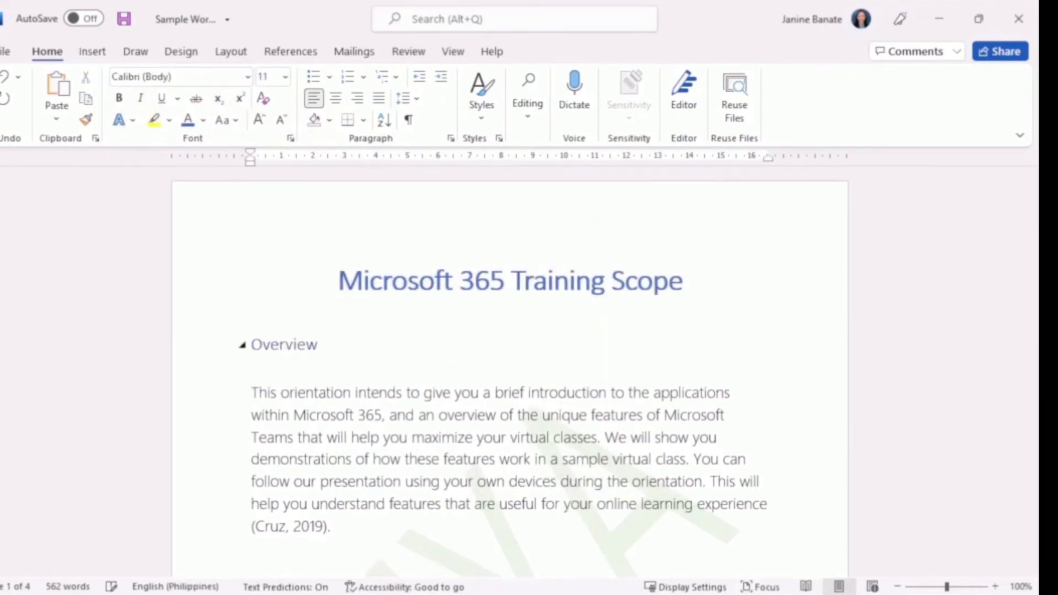
# Step: Add the subheading "M365" beneath the Overview heading and apply the Heading 2 style to it
pyautogui.write('M365')
pyautogui.hotkey('shift', 'Home')
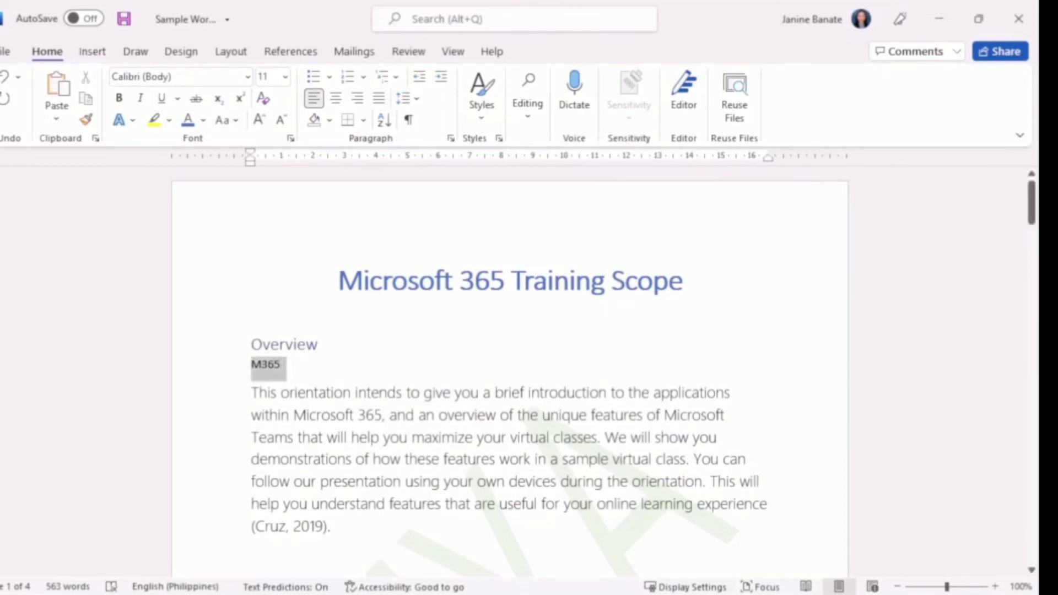
pyautogui.click(483, 107)
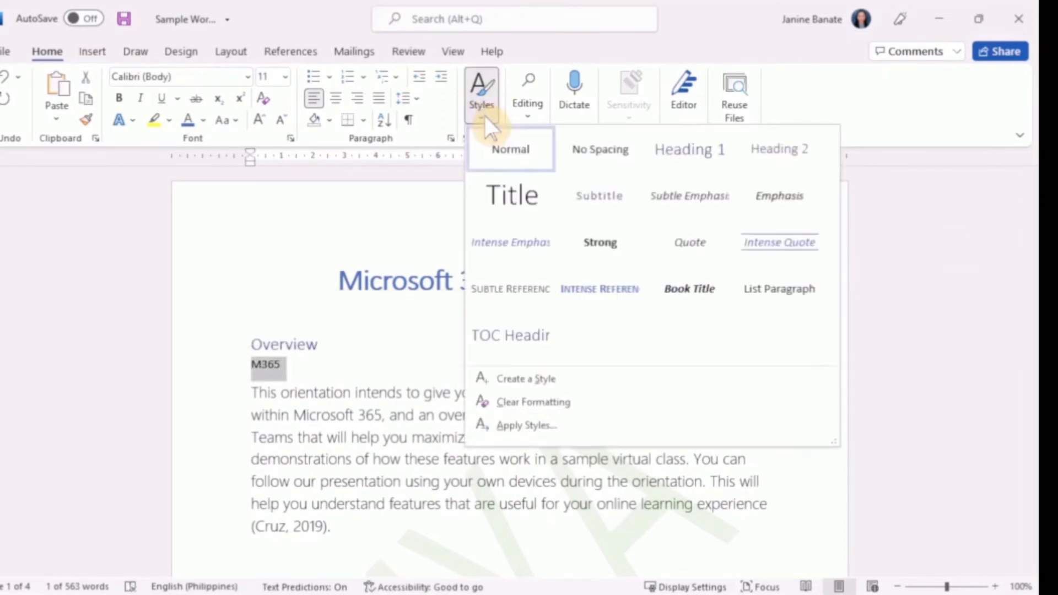
pyautogui.click(785, 159)
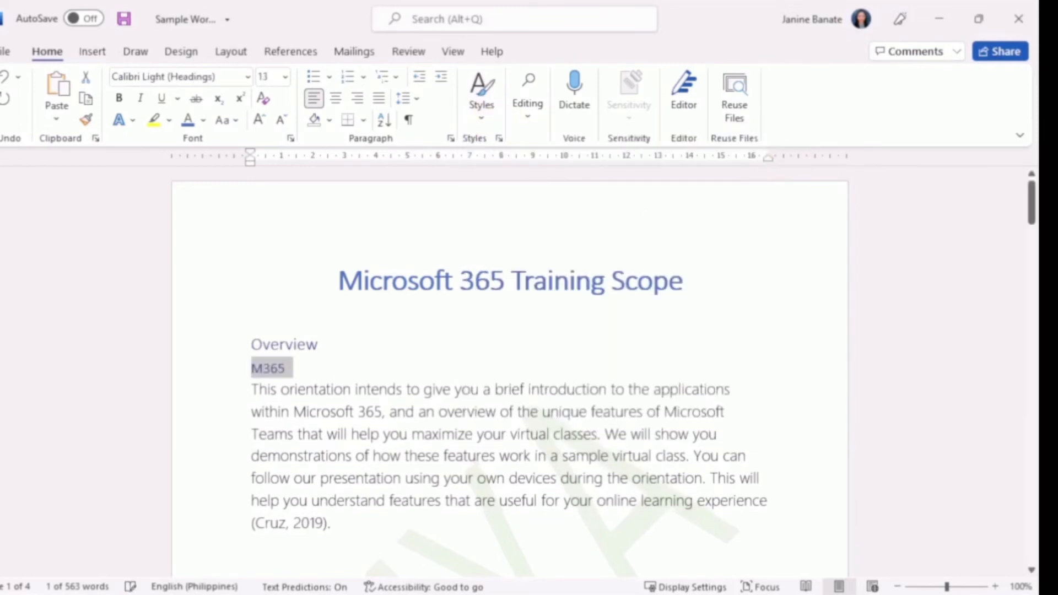
pyautogui.click(330, 374)
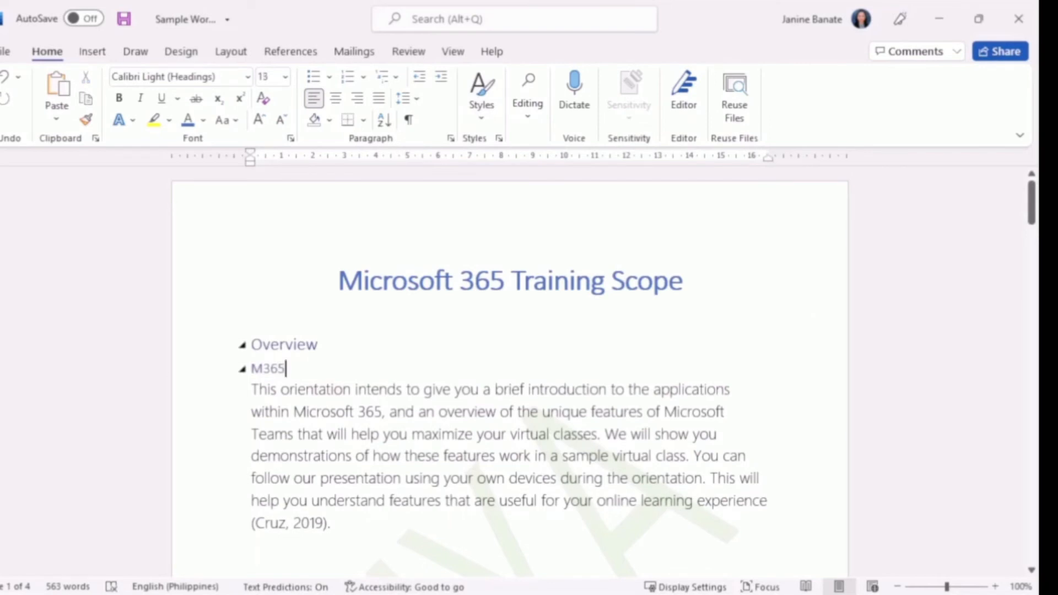
# Step: Apply a heading style to section titles such as How to Access Your M365 Account, One Drive and One Note
pyautogui.scroll(-10, 509, 371)
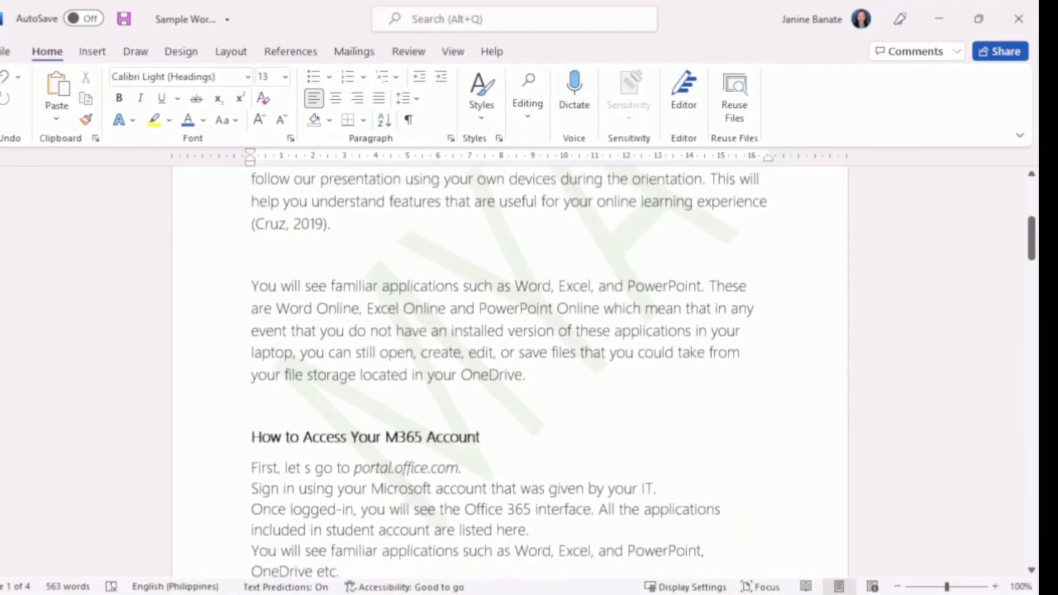
pyautogui.scroll(3, 509, 320)
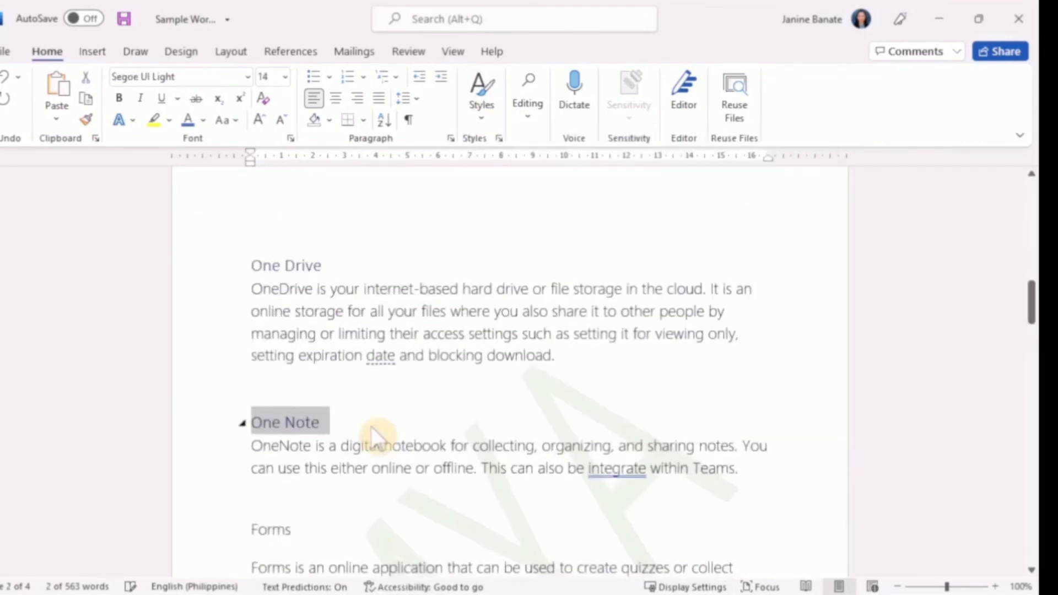
pyautogui.doubleClick(273, 292)
pyautogui.scroll(-14, 509, 372)
# Step: Append "Outline" to the Teams heading above the numbered list, and delete the References line above the bibliography
pyautogui.click(299, 248)
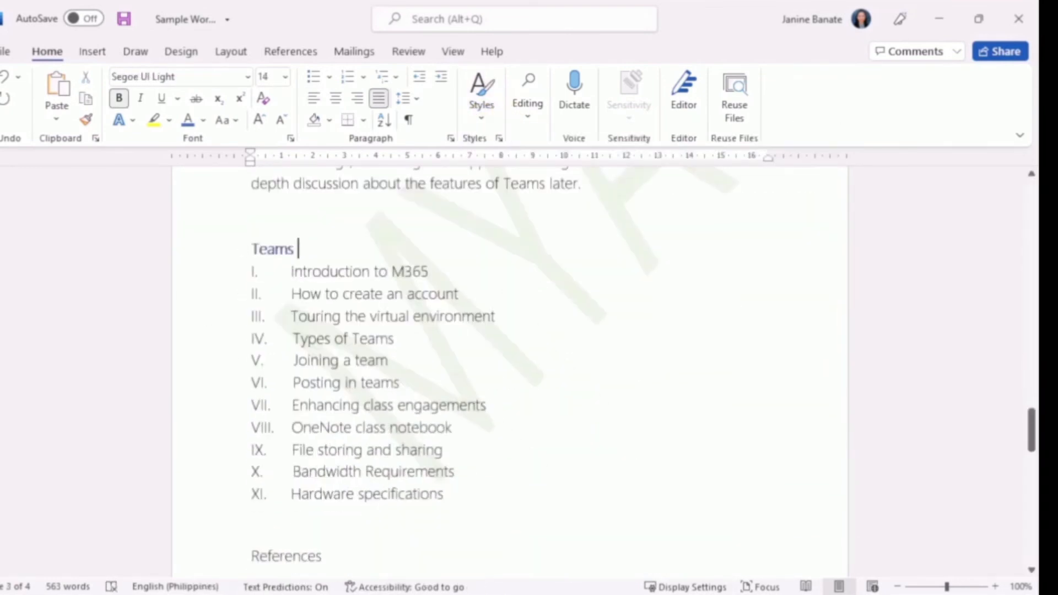
pyautogui.scroll(1, 510, 372)
pyautogui.write('Outline')
pyautogui.moveTo(251, 315); pyautogui.dragTo(349, 331)
pyautogui.scroll(-4, 425, 338)
pyautogui.press('Delete')
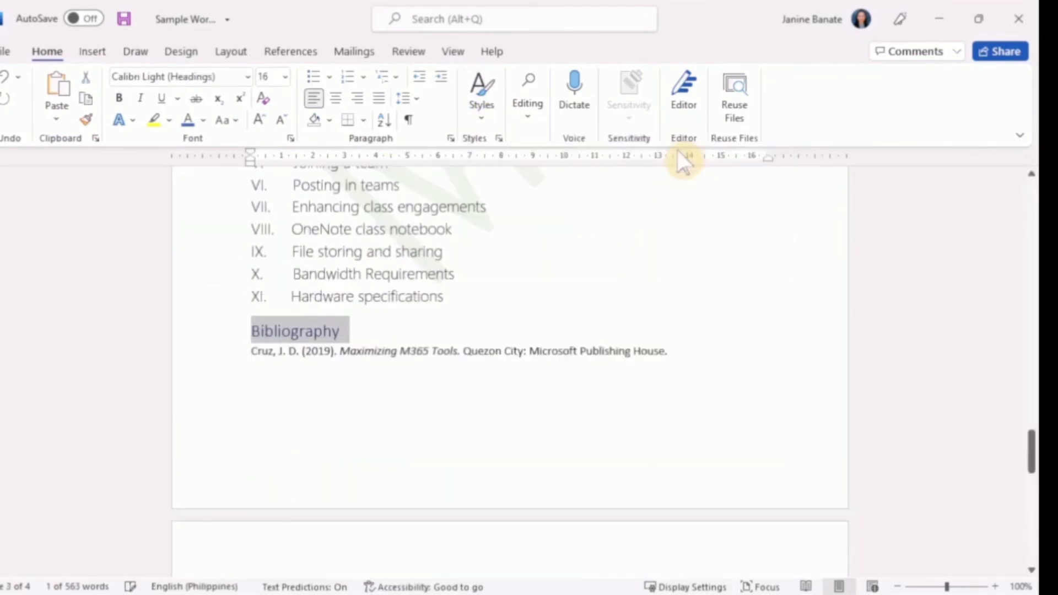
# Step: Add a blank line after the numbered list and format the bibliography entry as Segoe UI Light, size 14
pyautogui.click(444, 297)
pyautogui.press('Return')
pyautogui.tripleClick(415, 380)
pyautogui.click(176, 77)
pyautogui.write('Segoe UI Light')
pyautogui.press('Return')
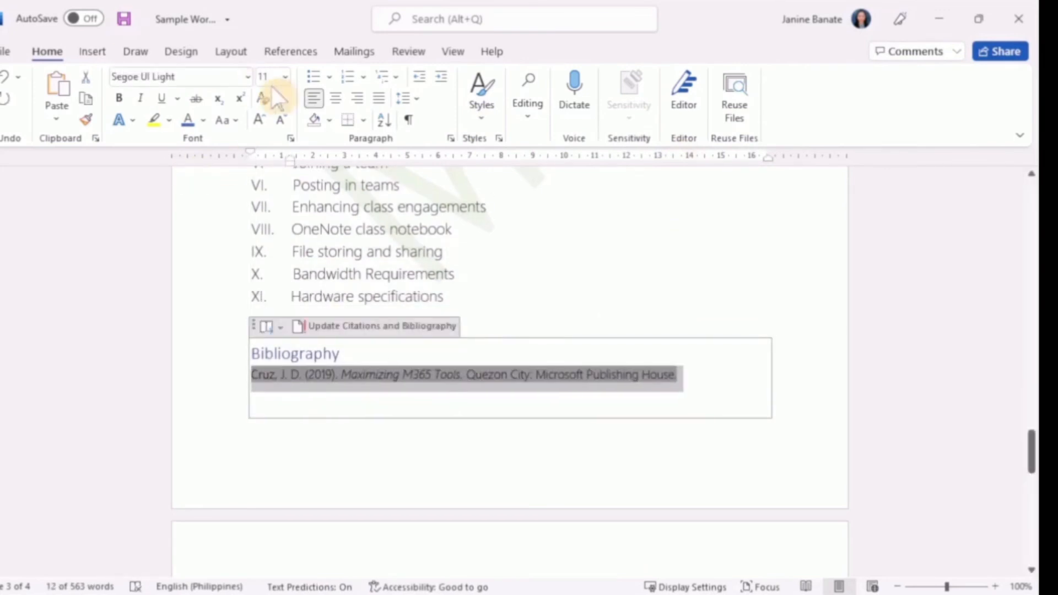
pyautogui.click(284, 78)
pyautogui.click(267, 185)
# Step: Insert the Automatic Table 1 table of contents on the blank line between the document title and Overview
pyautogui.scroll(1, 293, 421)
pyautogui.click(294, 432)
pyautogui.scroll(20, 509, 371)
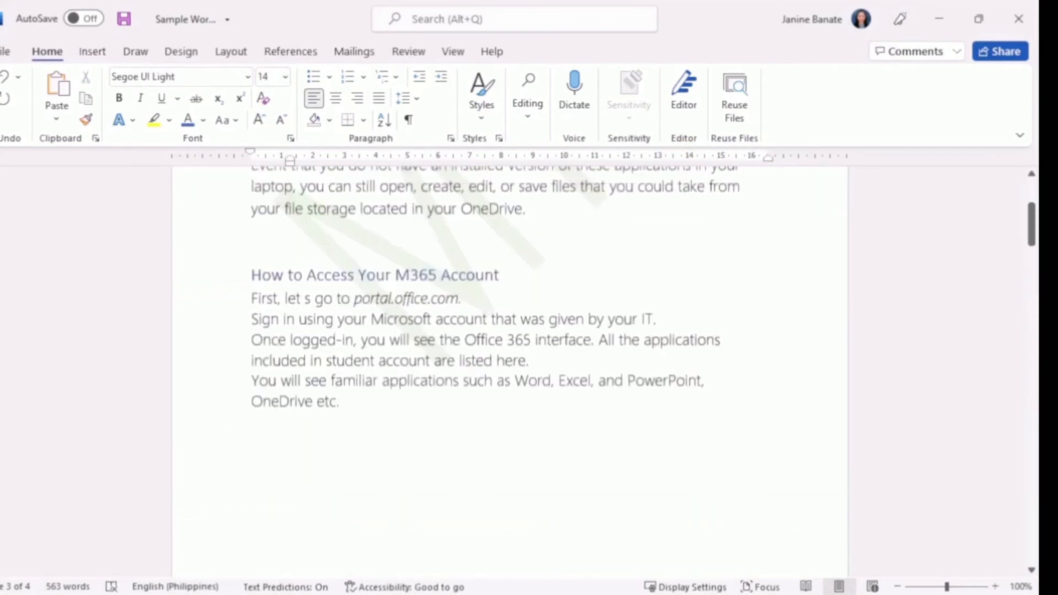
pyautogui.click(290, 314)
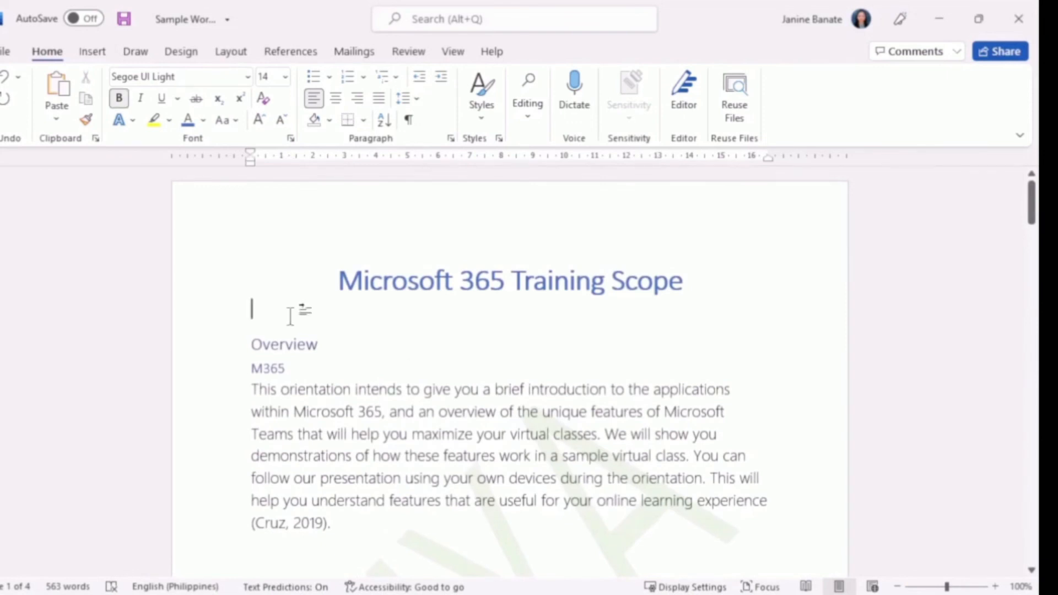
pyautogui.click(288, 51)
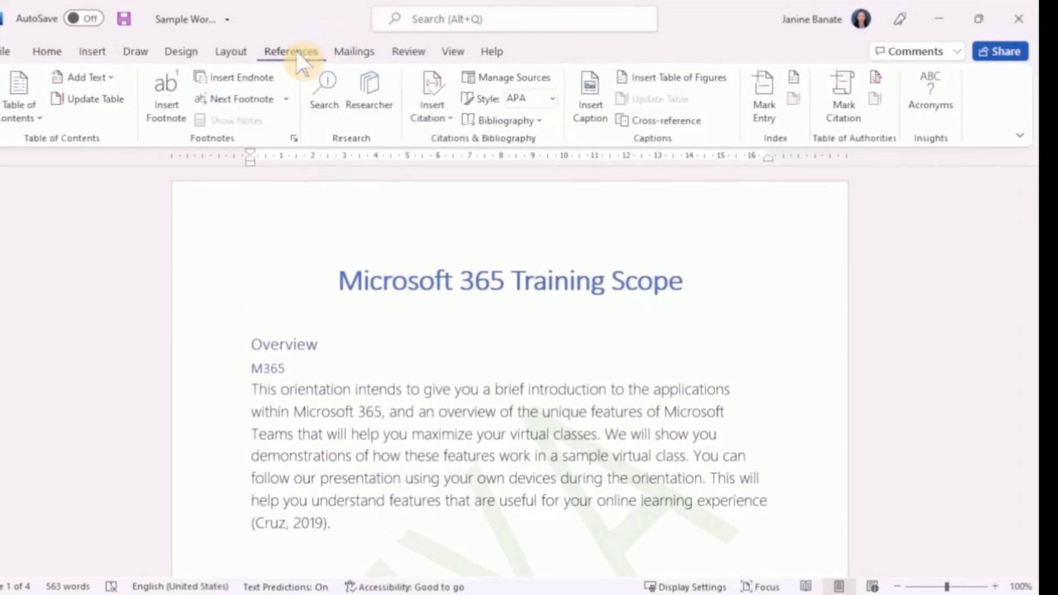
pyautogui.click(21, 111)
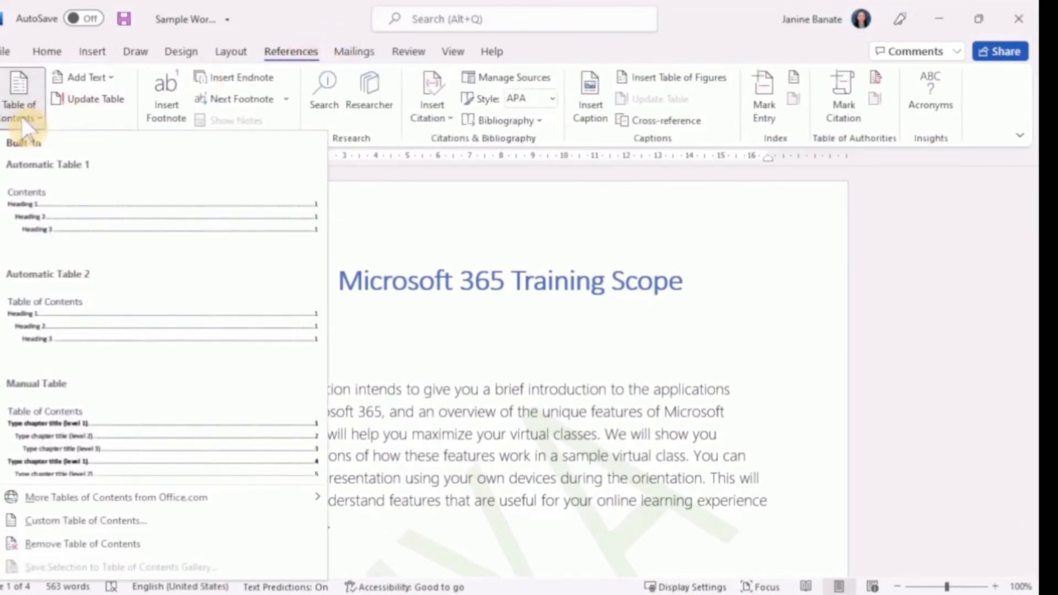
pyautogui.click(29, 224)
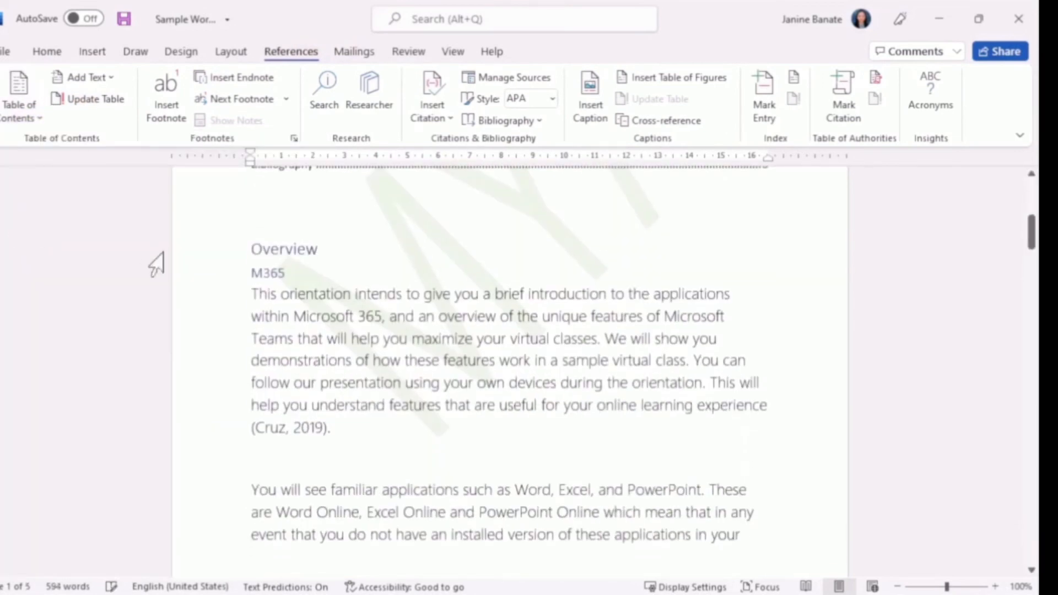
# Step: Examine the table of contents entries, their page numbers and the document sections that follow them
pyautogui.scroll(4, 156, 264)
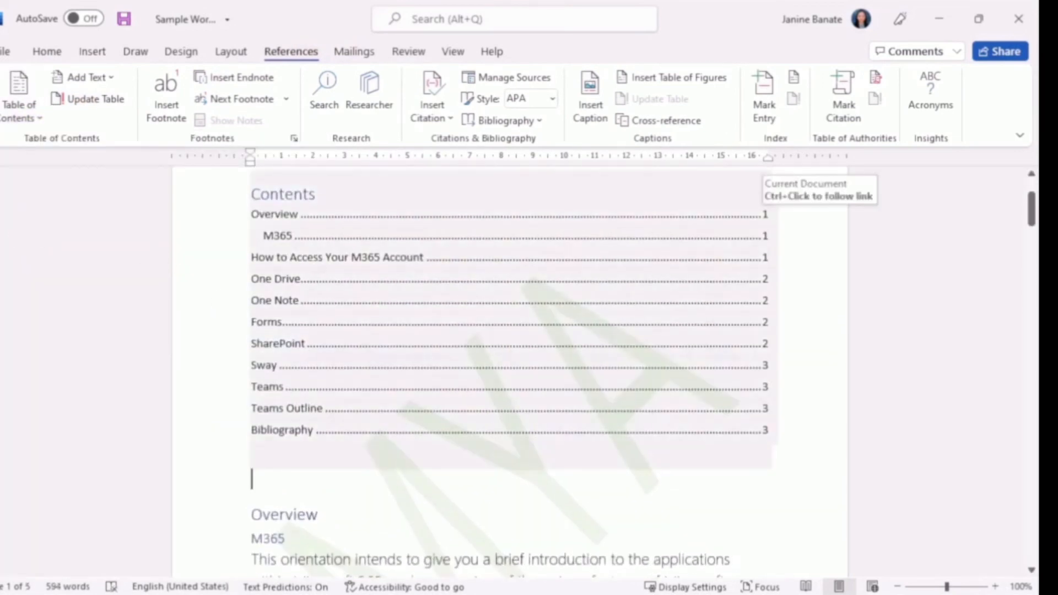
pyautogui.click(299, 214)
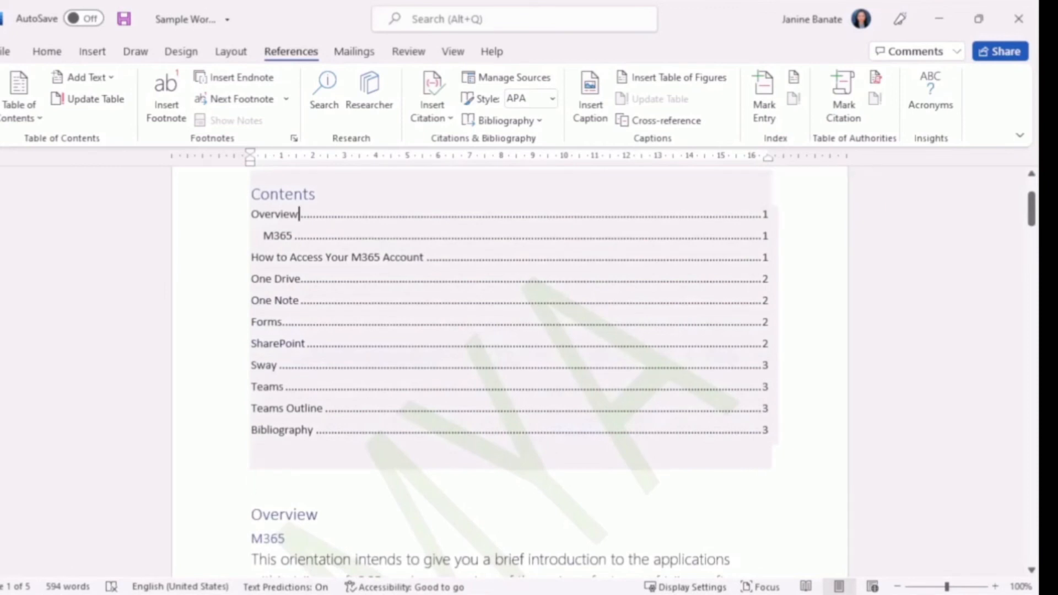
pyautogui.click(281, 214)
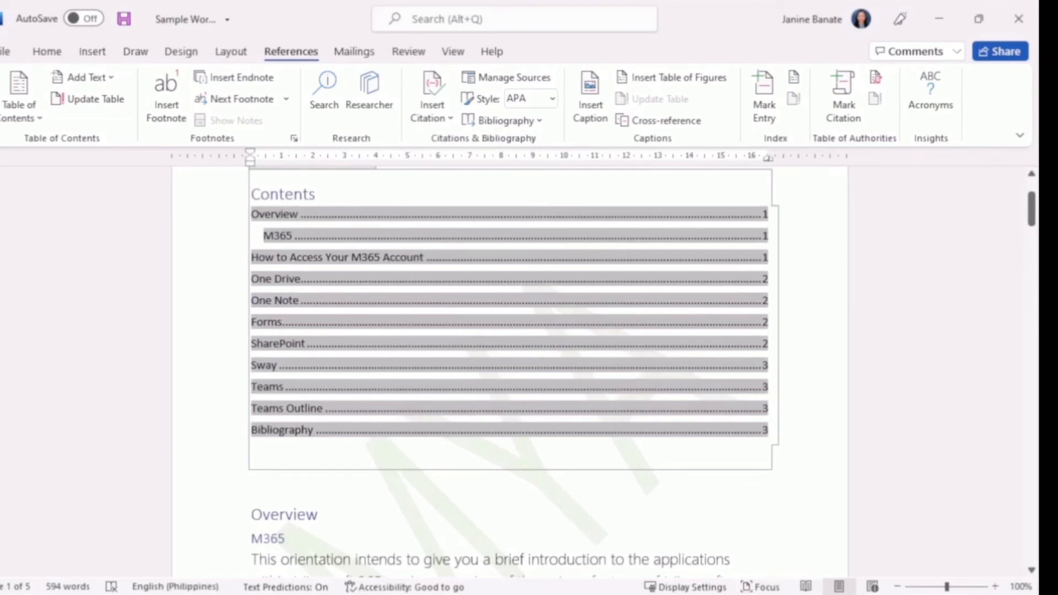
pyautogui.click(253, 451)
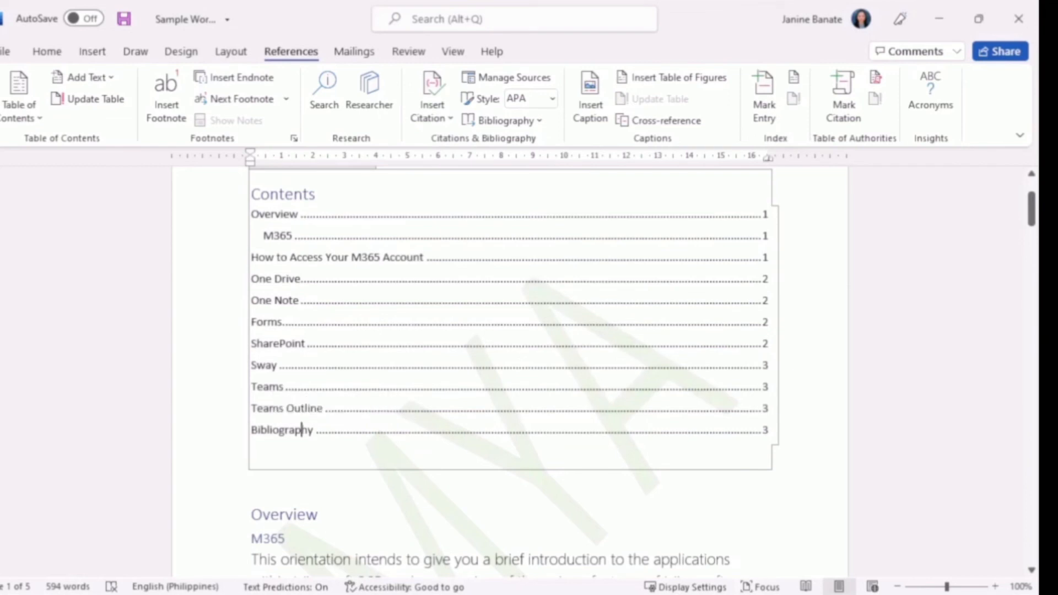
pyautogui.scroll(1, 509, 358)
pyautogui.scroll(-2, 509, 358)
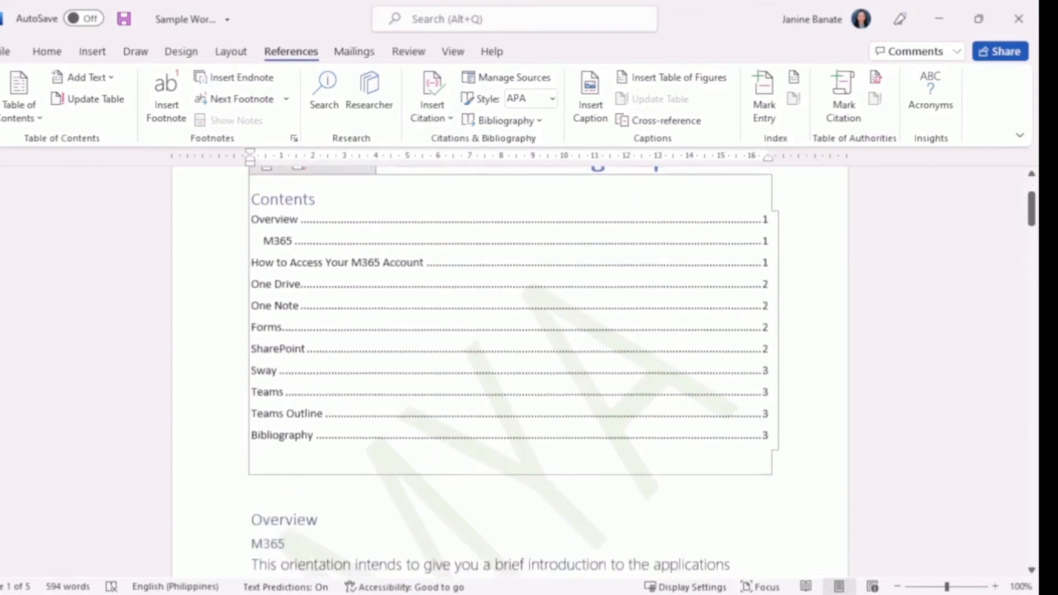
pyautogui.scroll(-1, 509, 358)
pyautogui.scroll(2, 510, 358)
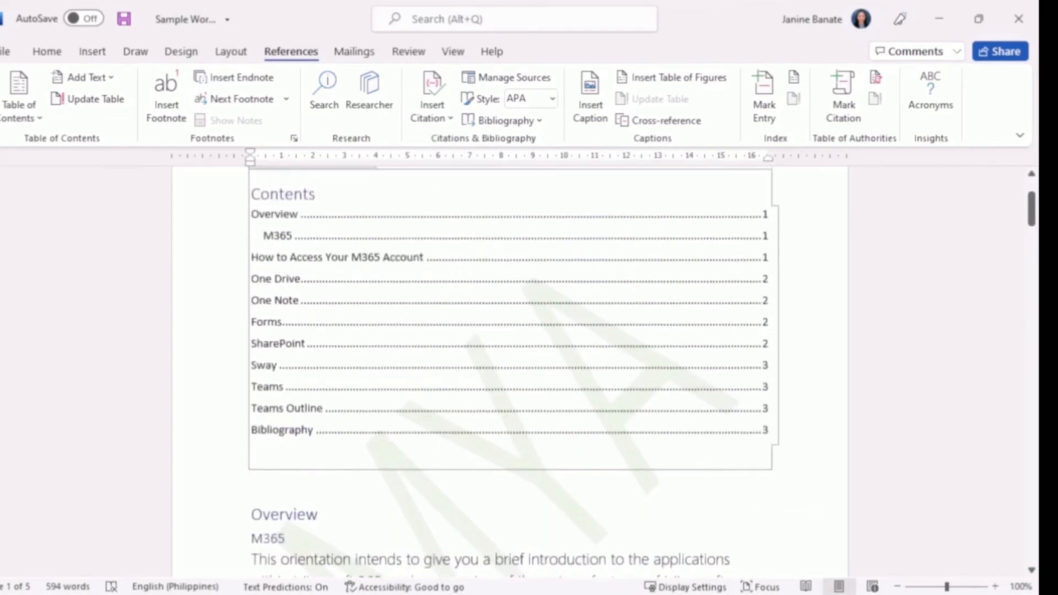
pyautogui.scroll(-9, 509, 358)
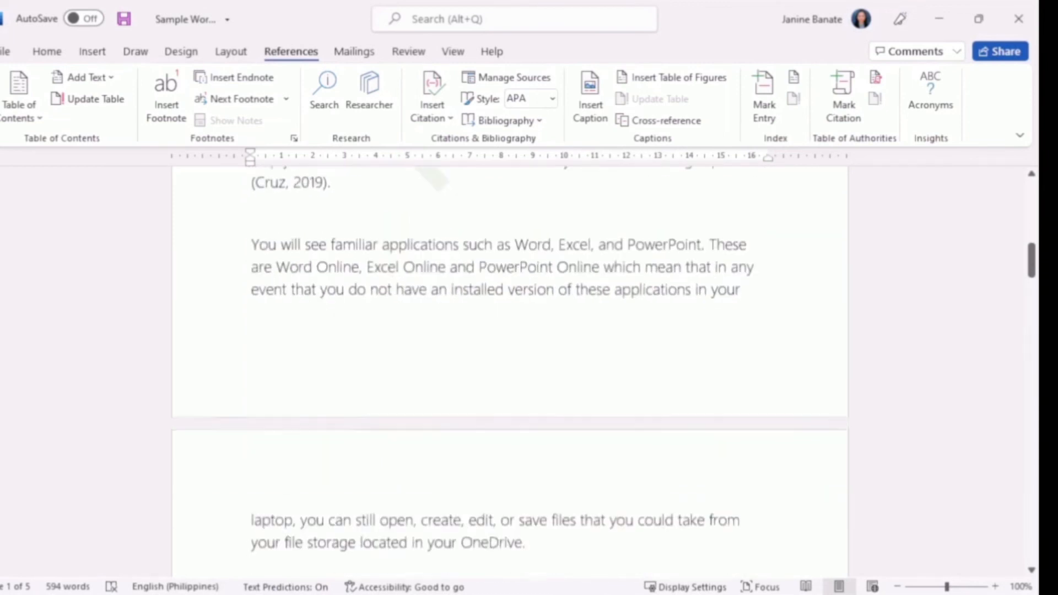
pyautogui.click(382, 429)
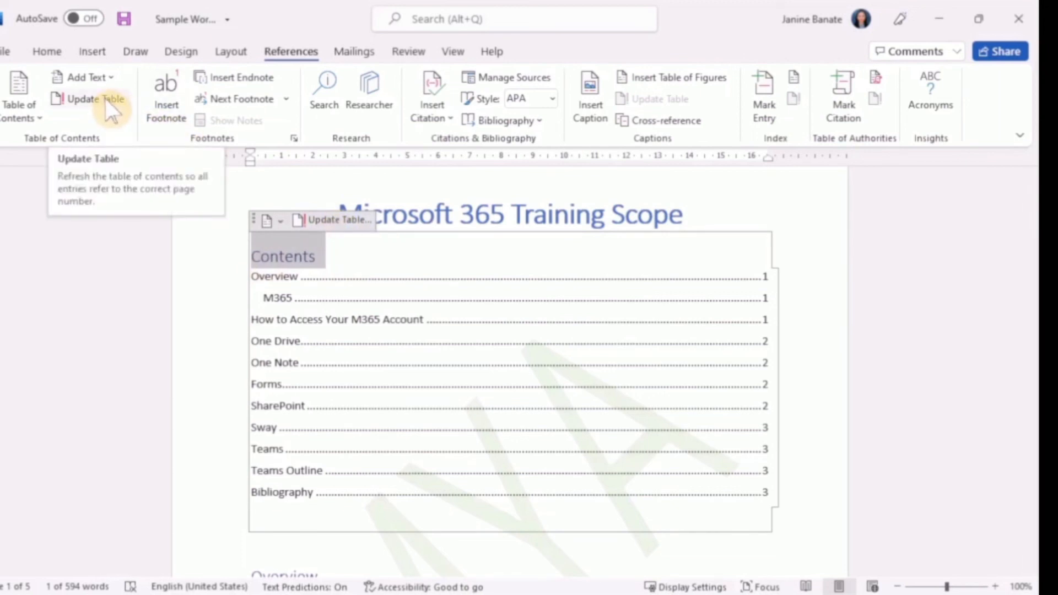
# Step: Extend the Overview heading to "Overview of Microsoft 365" and update the table of contents with the current headings and page numbers
pyautogui.click(343, 220)
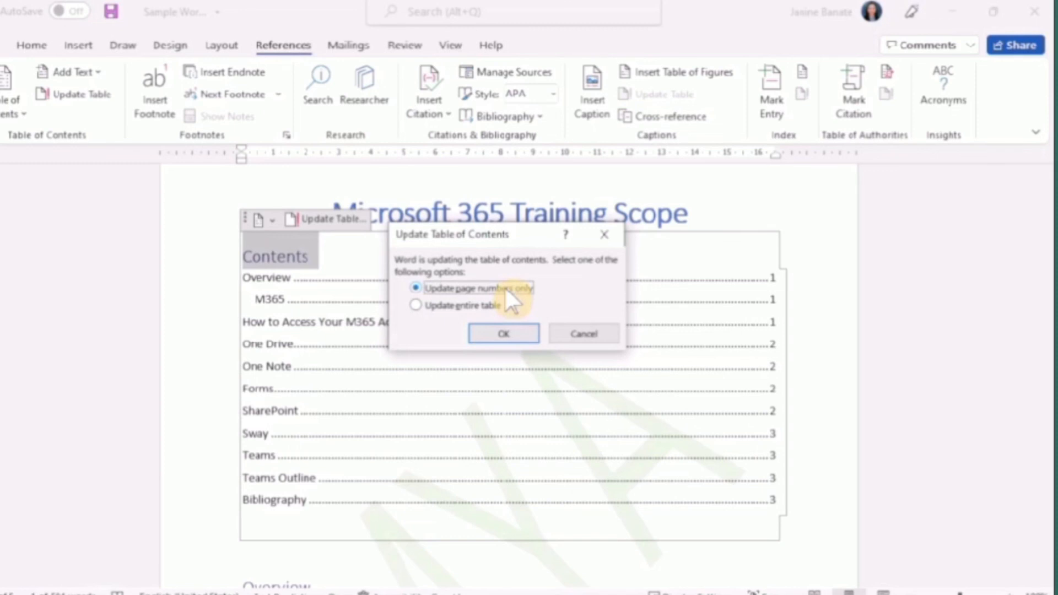
pyautogui.click(520, 334)
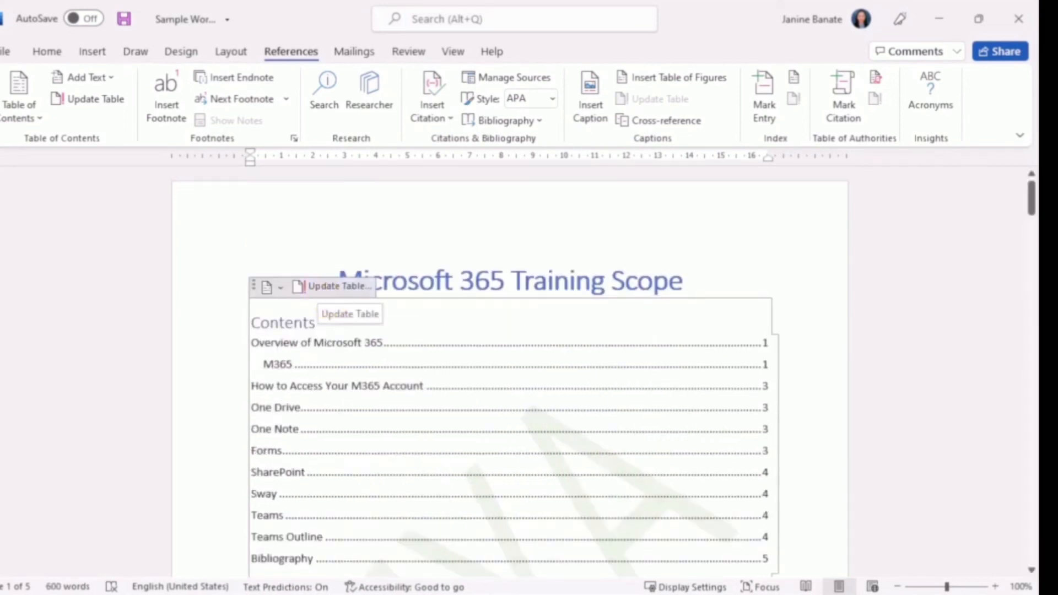
pyautogui.click(774, 281)
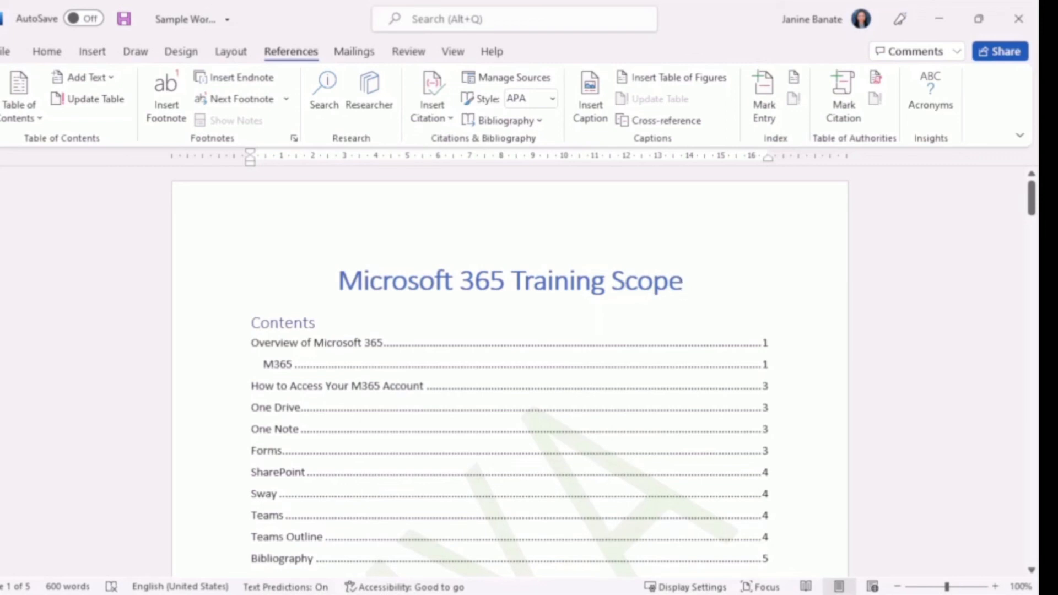
pyautogui.scroll(-5, 510, 372)
pyautogui.scroll(5, 510, 372)
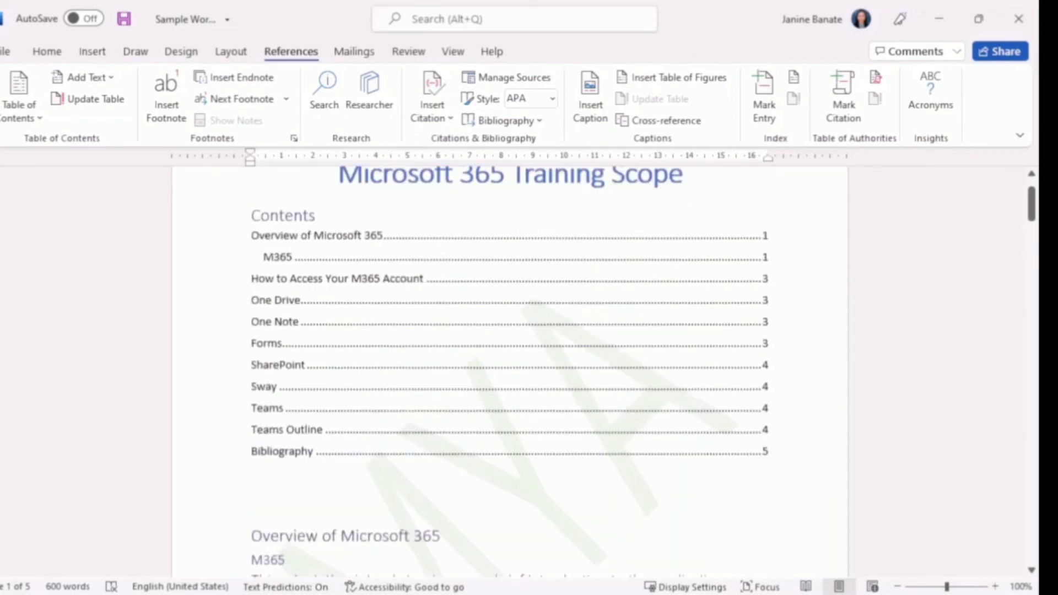